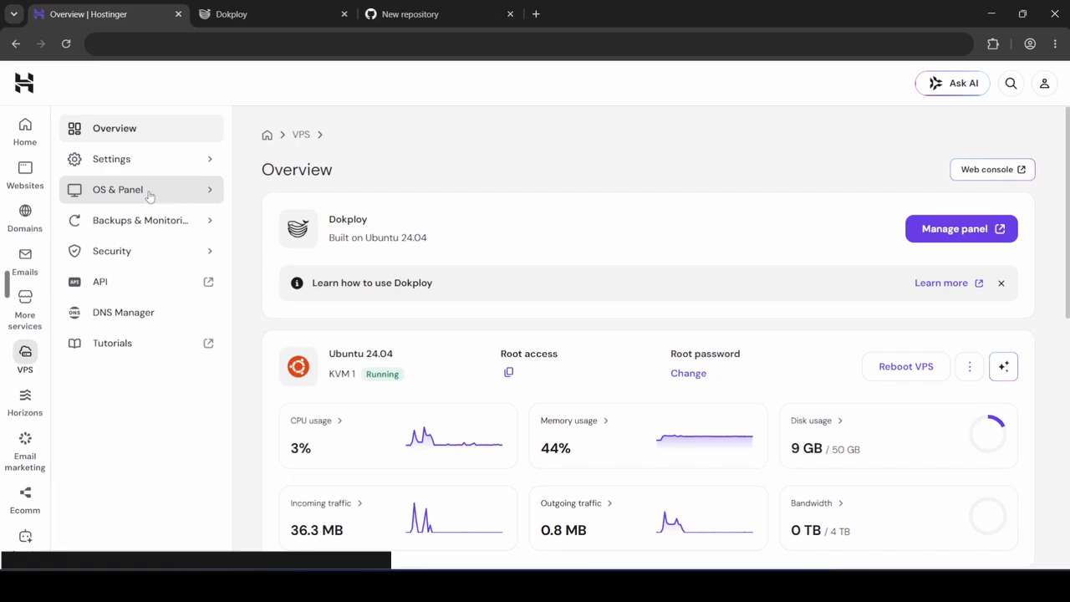
# Open the VPS's Dokploy control panel from the Operating System settings
pyautogui.click(149, 192)
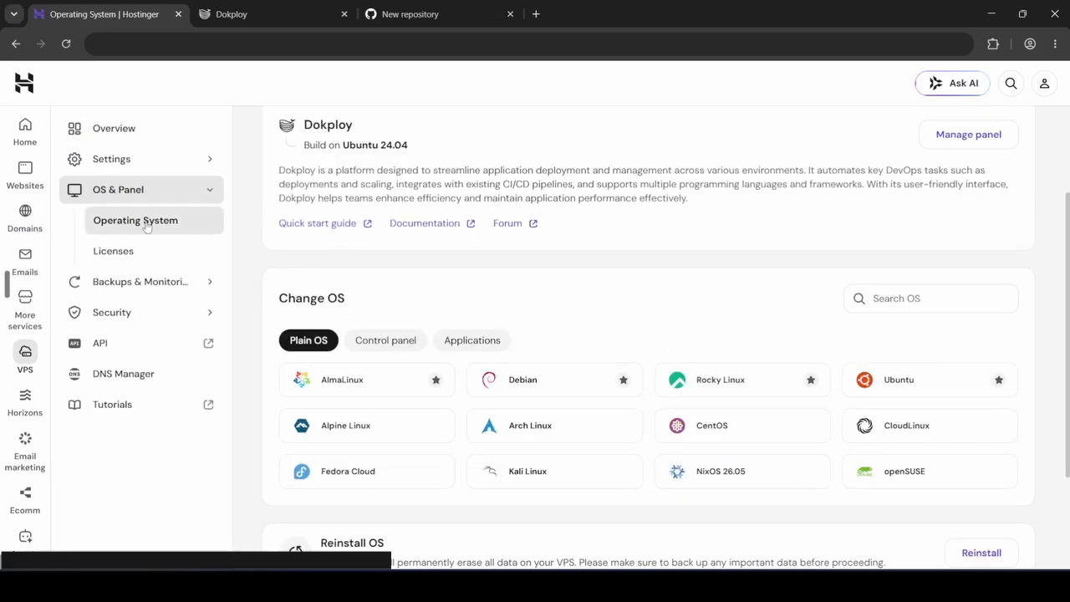
pyautogui.click(389, 339)
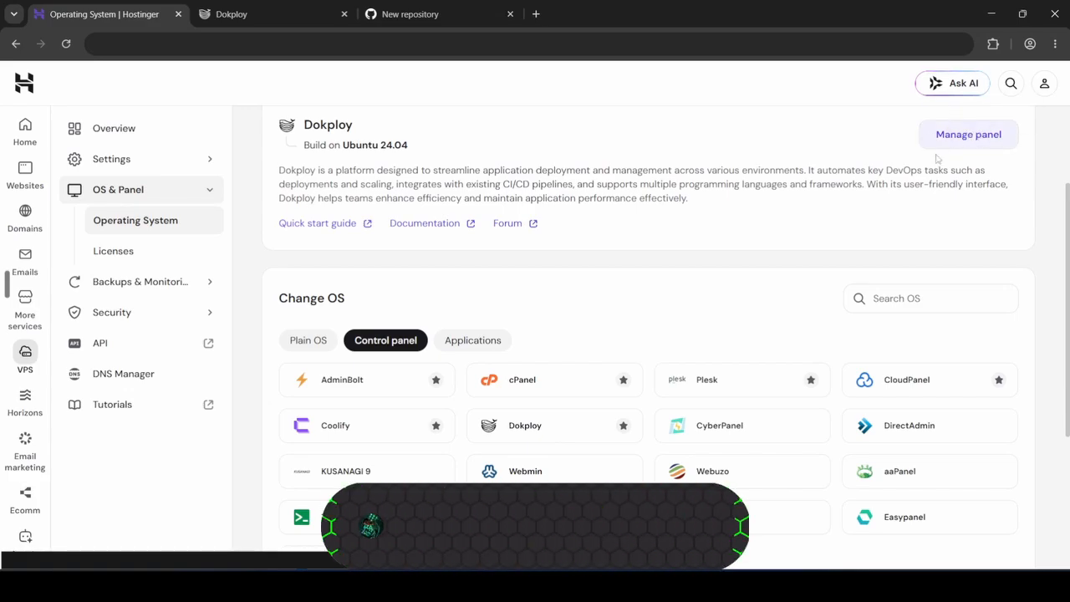
pyautogui.click(969, 134)
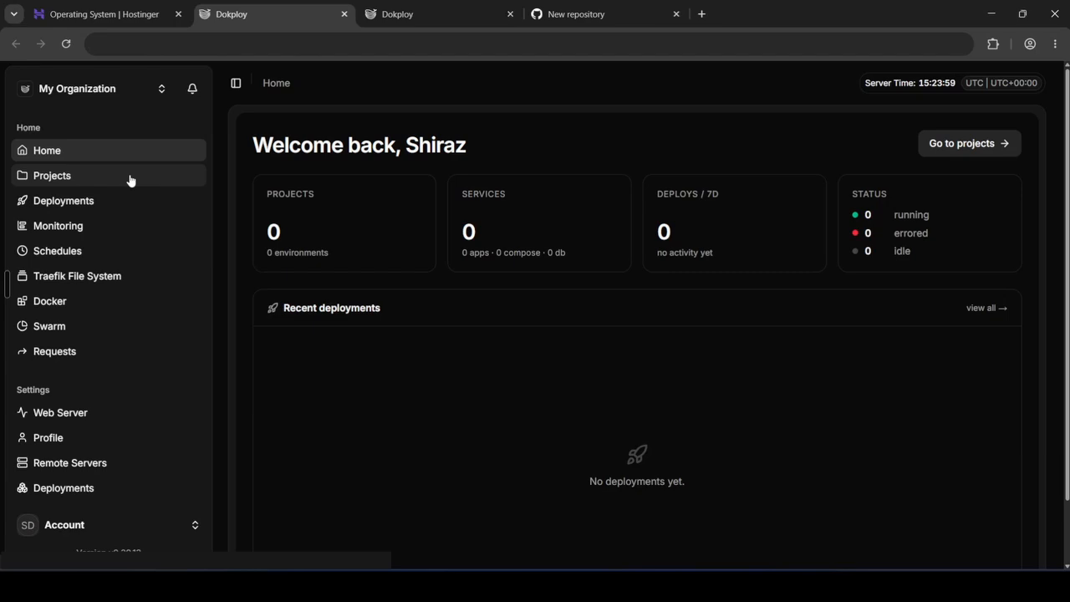
# Create a new project named nextjs-app
pyautogui.click(52, 176)
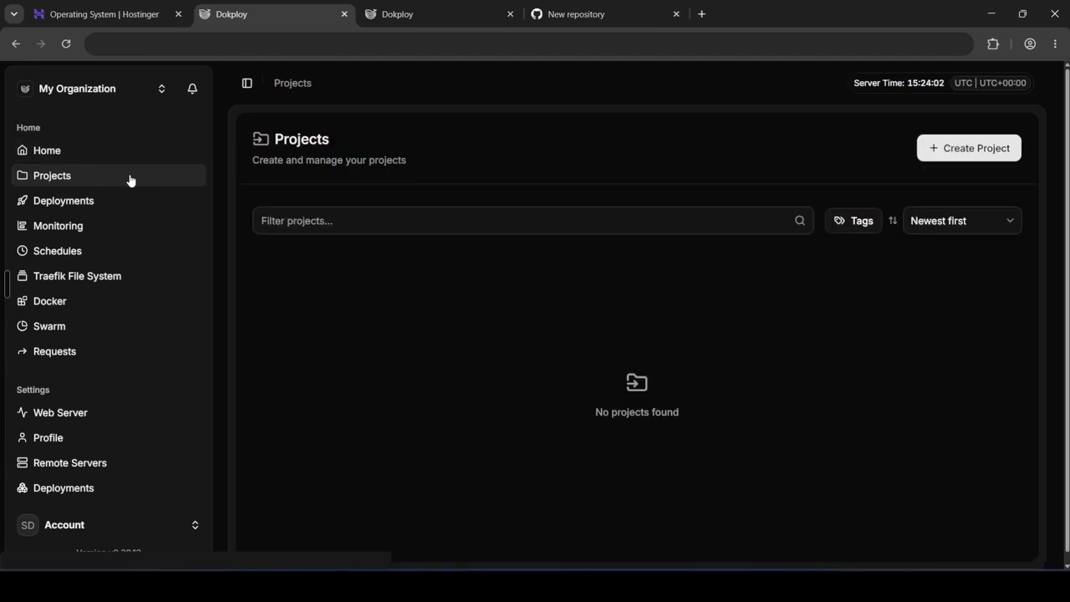
pyautogui.click(970, 147)
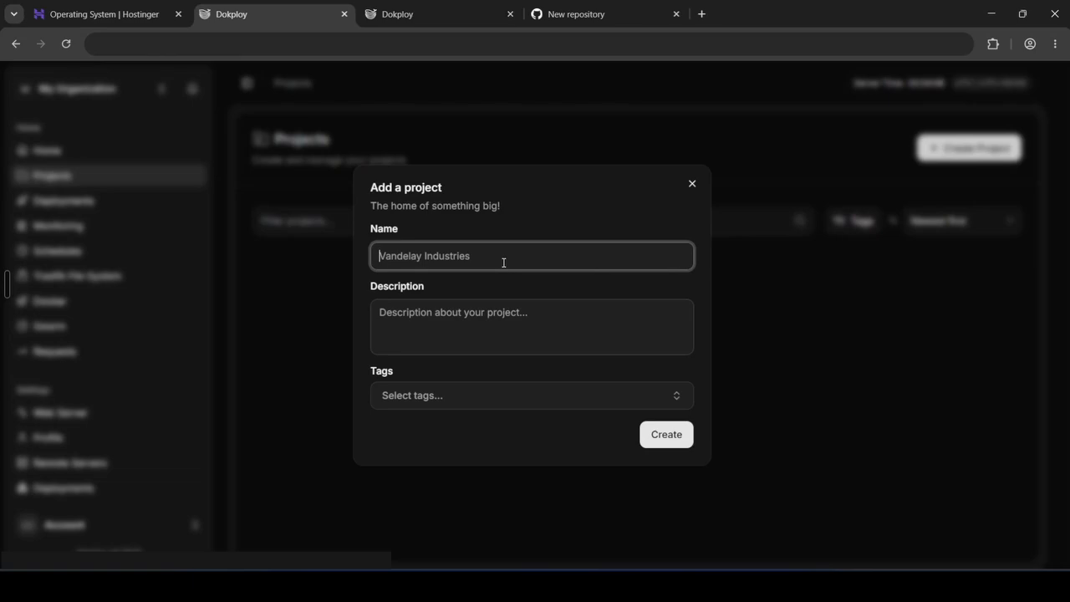
pyautogui.write('nextjs')
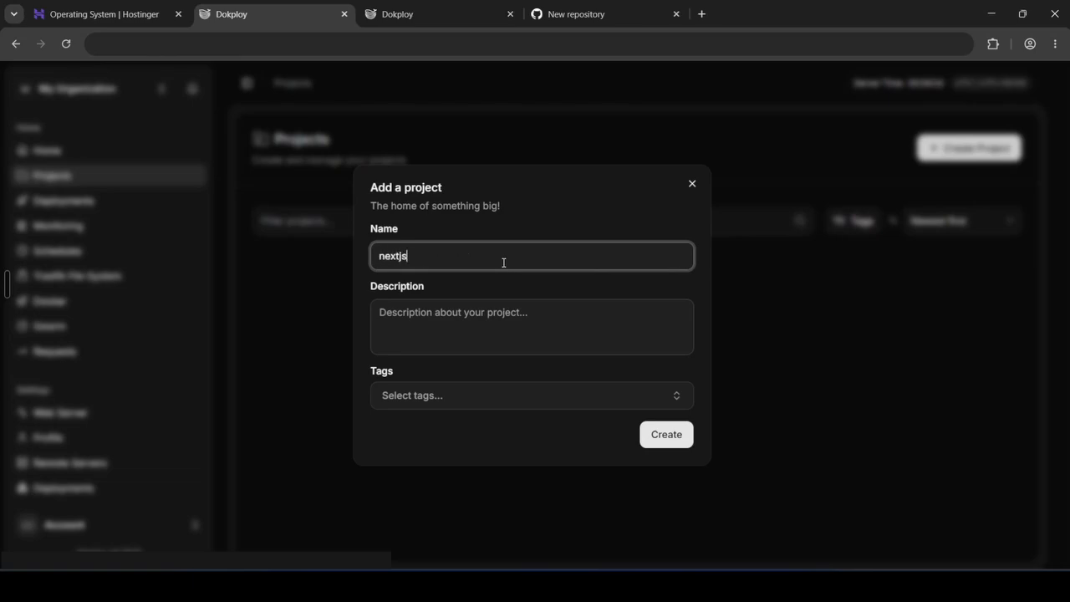
pyautogui.write('-app')
pyautogui.press('Return')
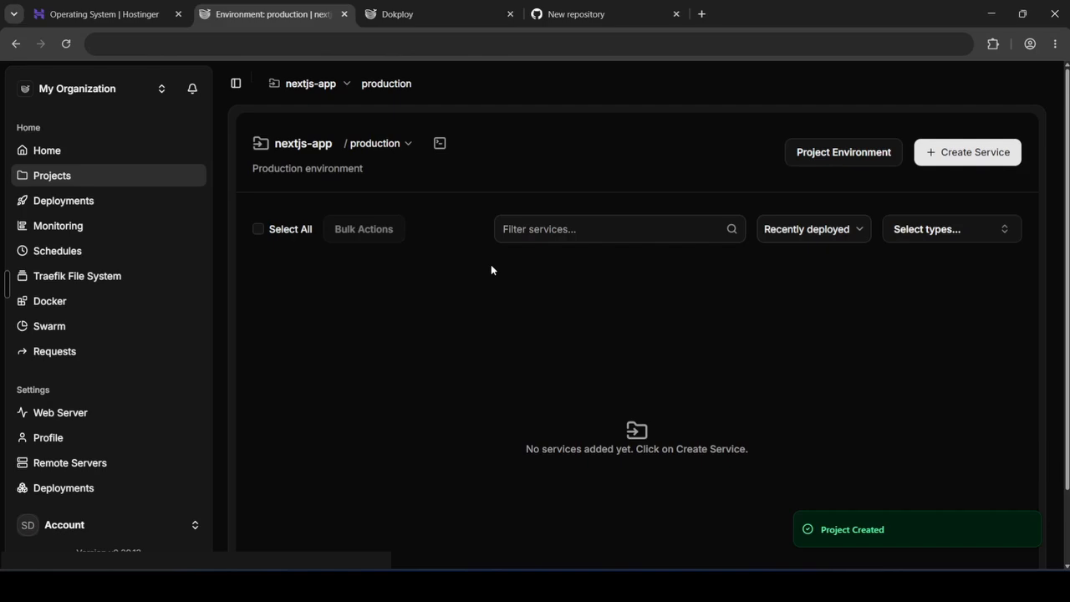
# Add an application service named initial to the nextjs-app project
pyautogui.click(961, 154)
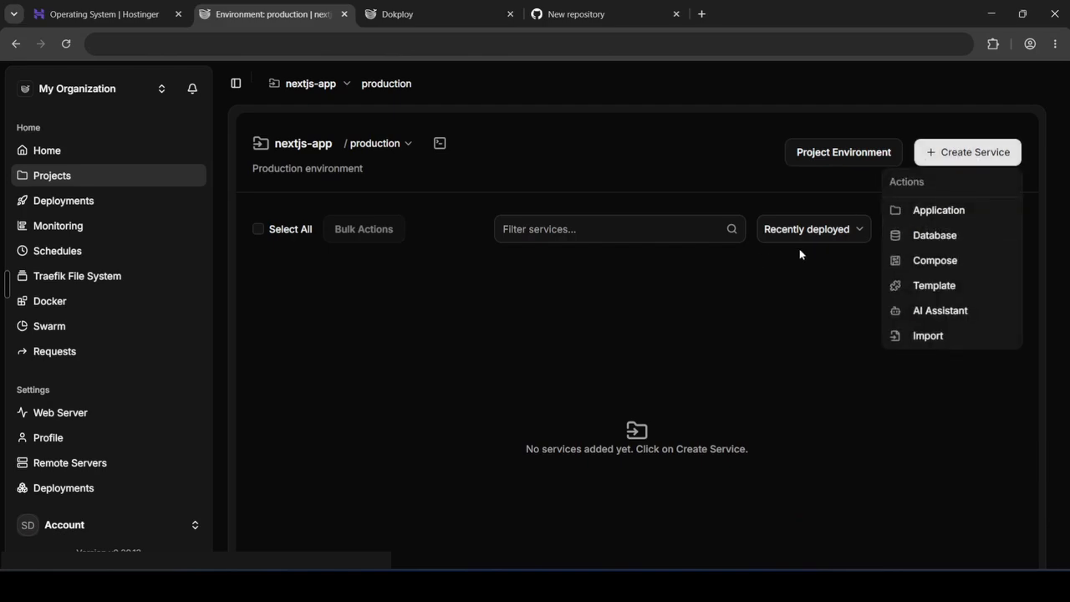
pyautogui.click(927, 212)
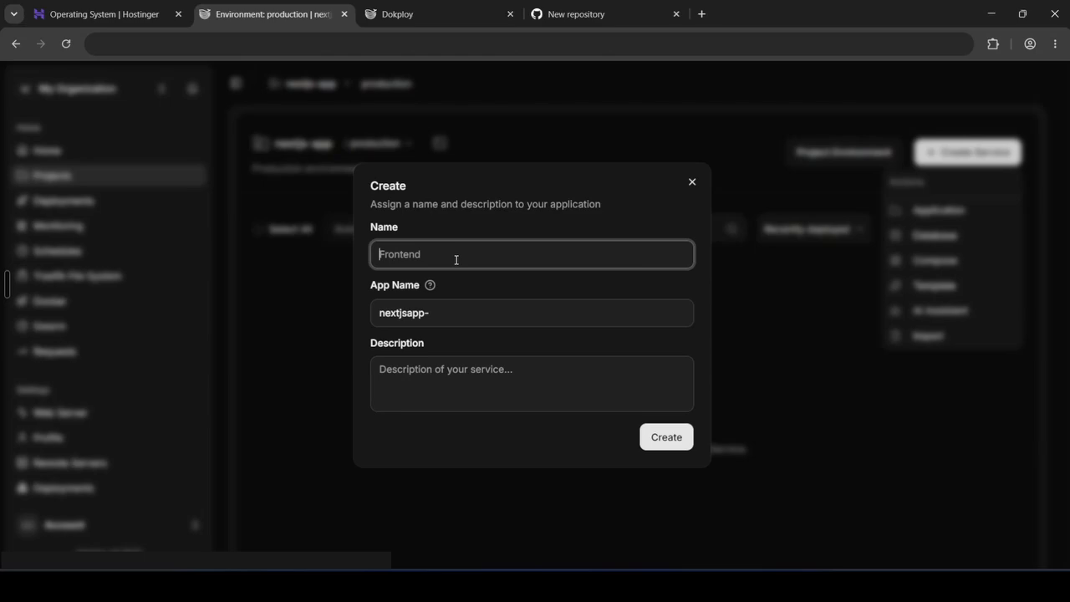
pyautogui.write('initial')
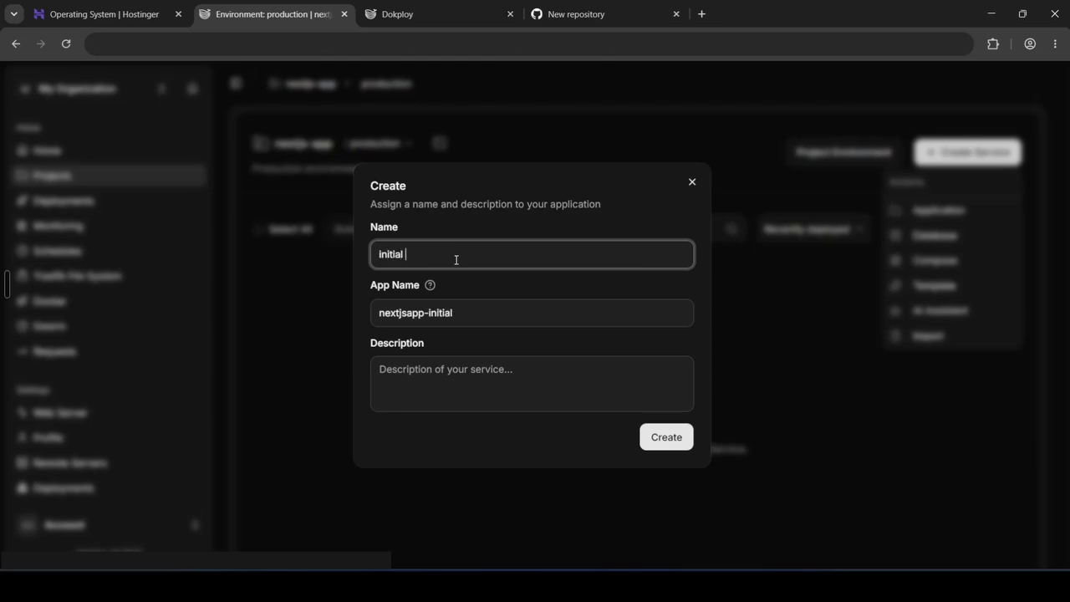
pyautogui.click(660, 438)
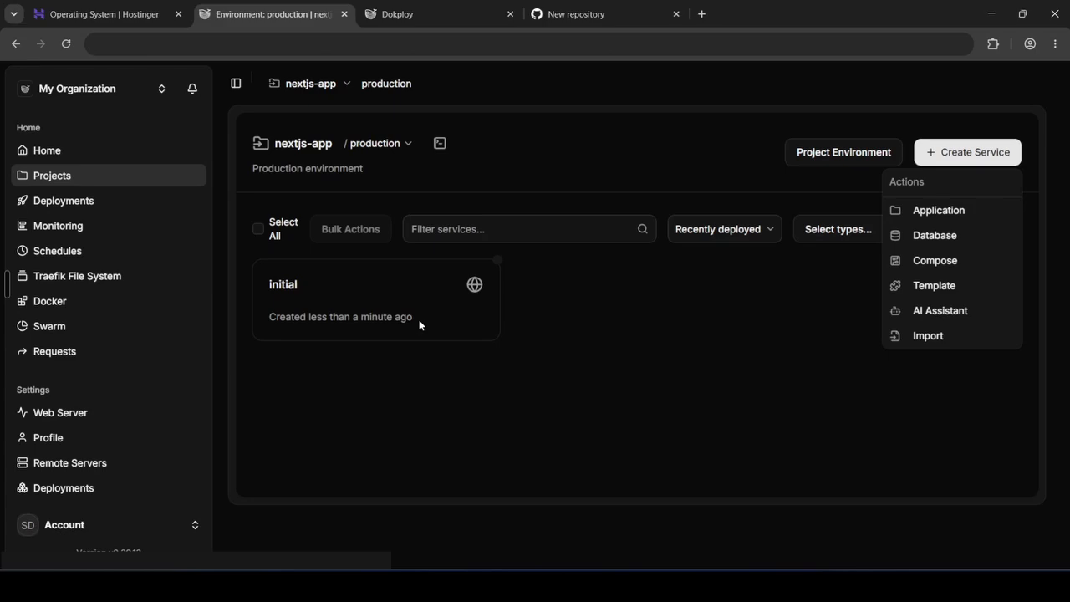
# Open the initial service and examine its source provider settings
pyautogui.click(419, 319)
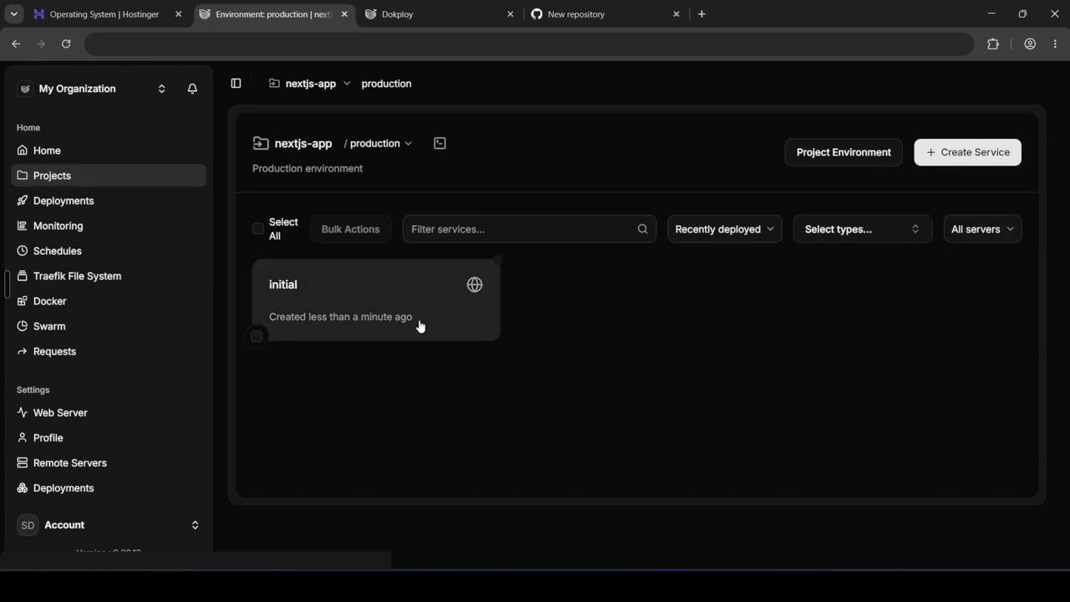
pyautogui.click(420, 325)
pyautogui.scroll(-3, 417, 416)
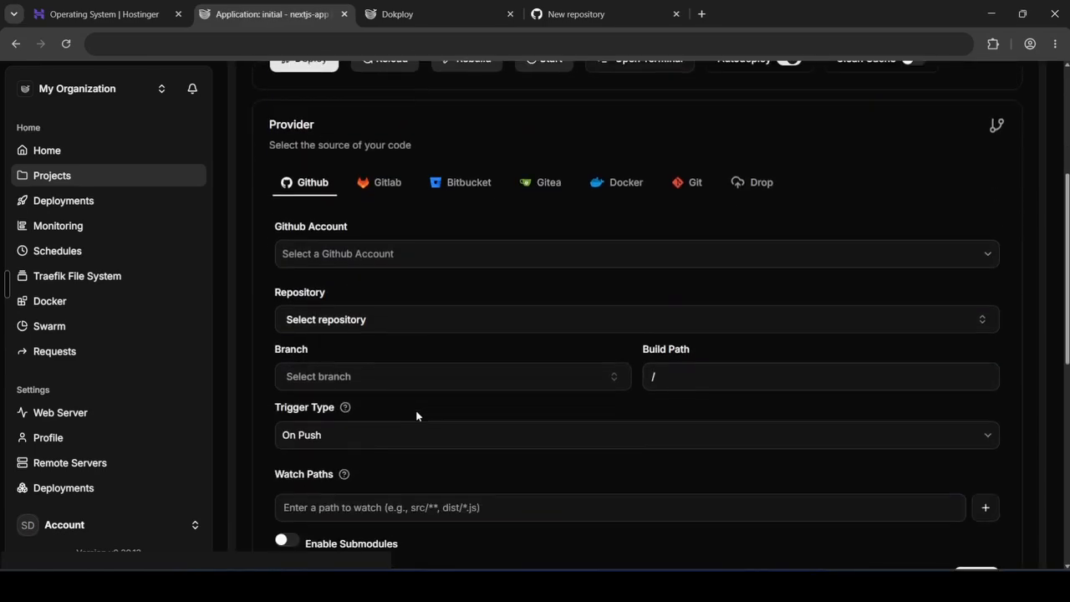
pyautogui.scroll(-1, 417, 415)
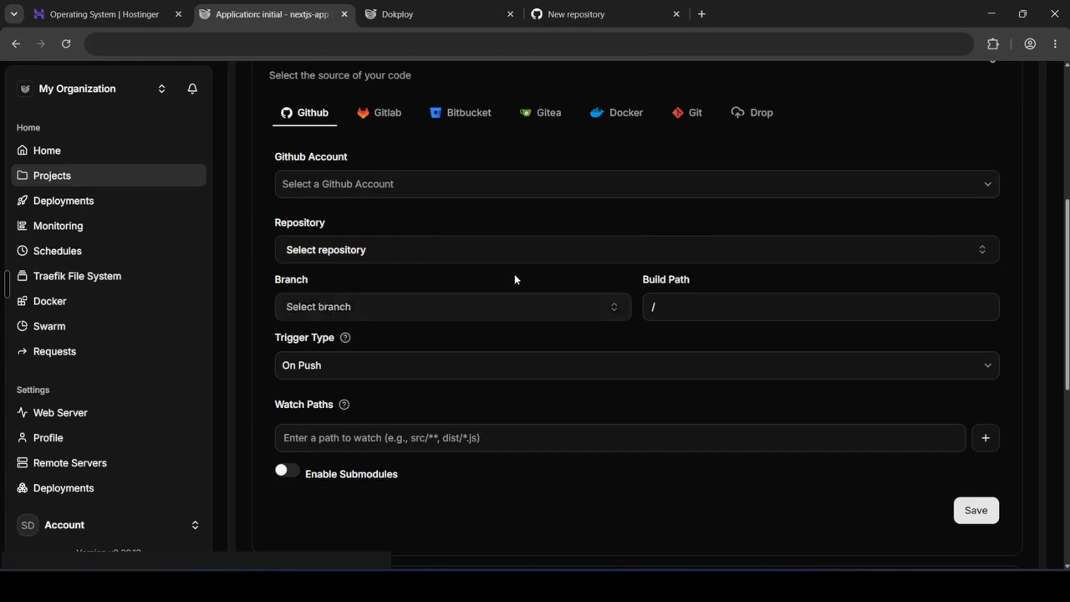
pyautogui.scroll(-5, 104, 318)
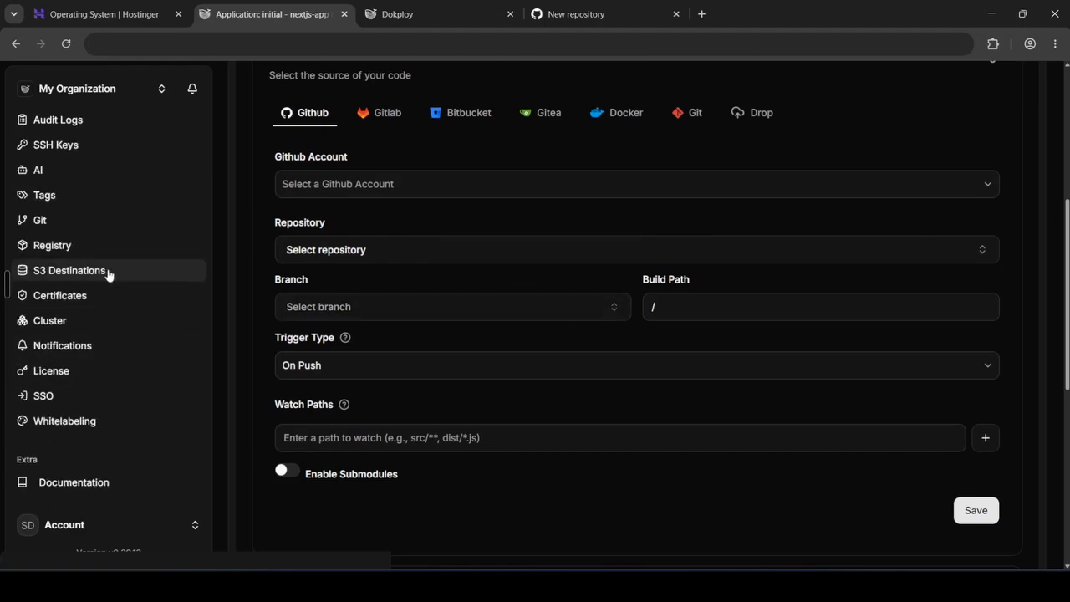
# Delete the existing GitHub provider from the Git provider settings
pyautogui.click(120, 222)
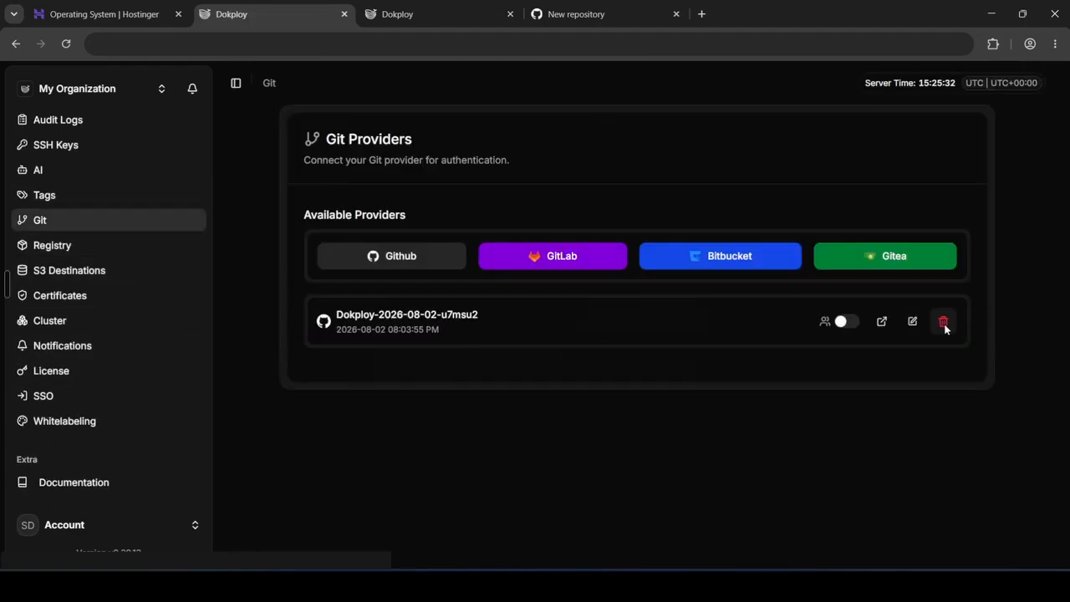
pyautogui.click(943, 322)
pyautogui.click(674, 351)
# Return to the initial service's settings inside the nextjs-app project
pyautogui.scroll(5, 143, 340)
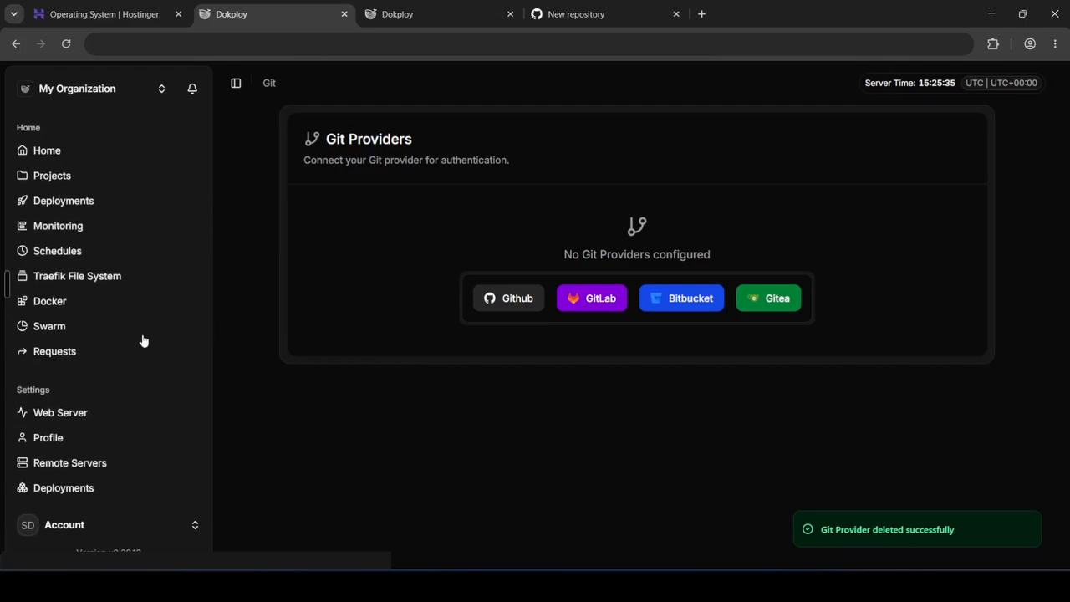
pyautogui.click(93, 174)
pyautogui.click(387, 296)
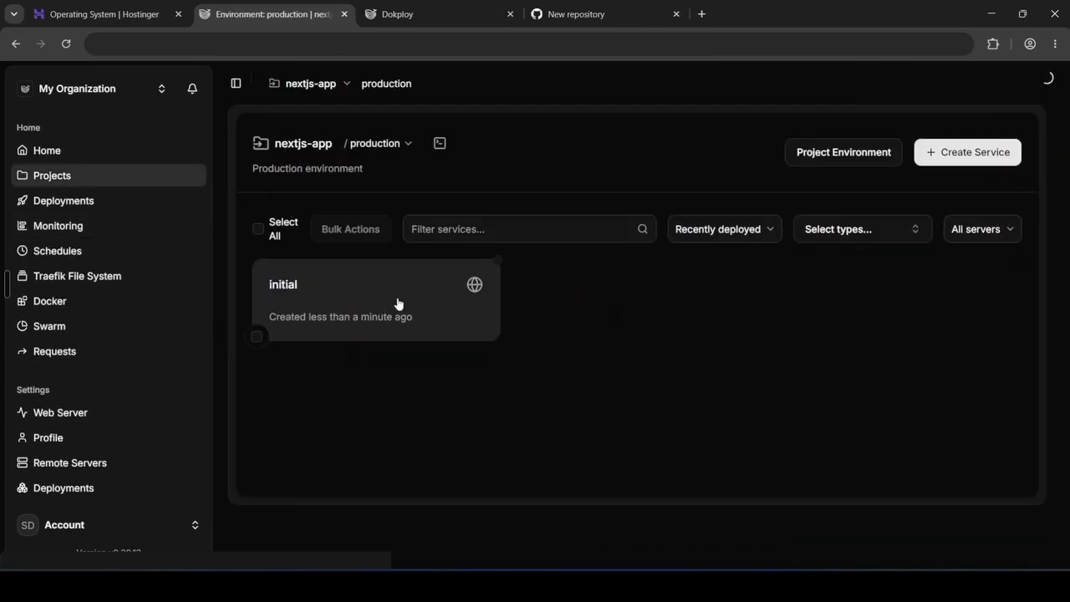
pyautogui.click(398, 303)
pyautogui.scroll(-3, 669, 343)
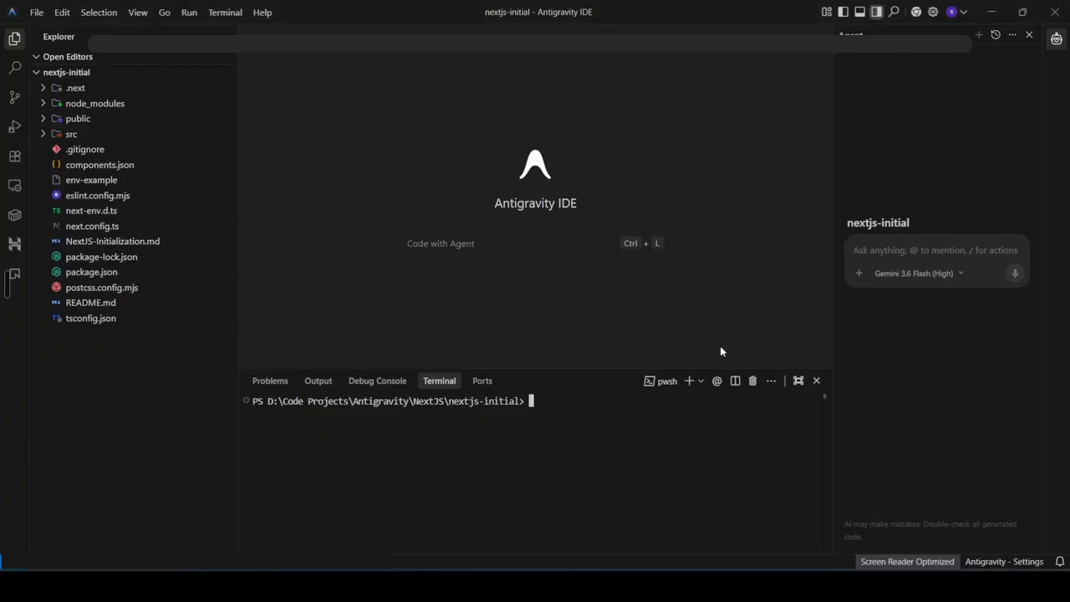
# Switch to Antigravity IDE and ask the agent to create Docker files setting up the NextJS project for Dokploy
pyautogui.click(781, 282)
pyautogui.press('alt')
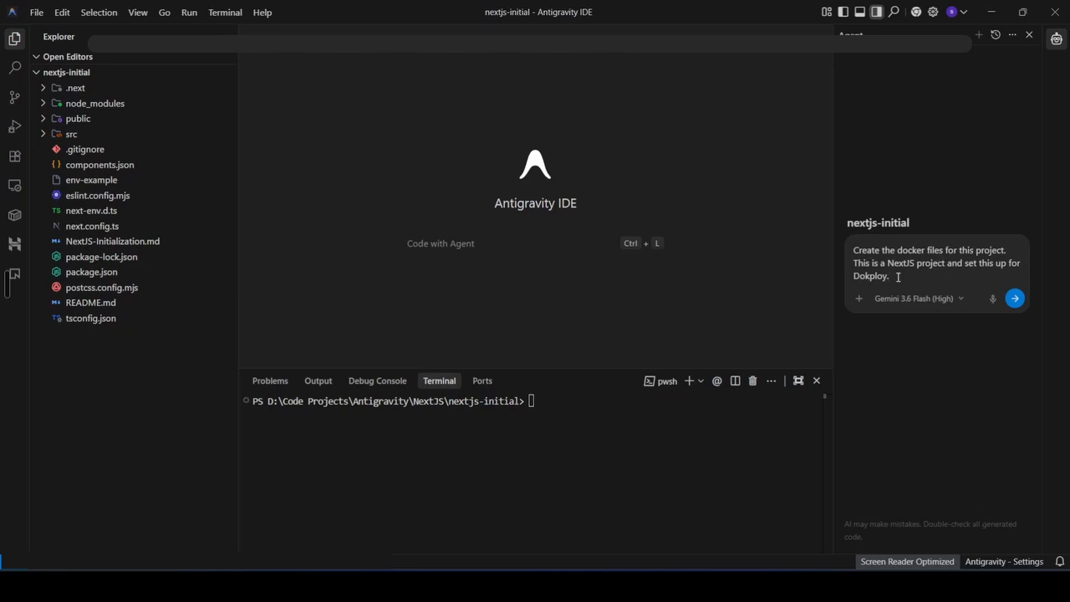
pyautogui.click(1014, 298)
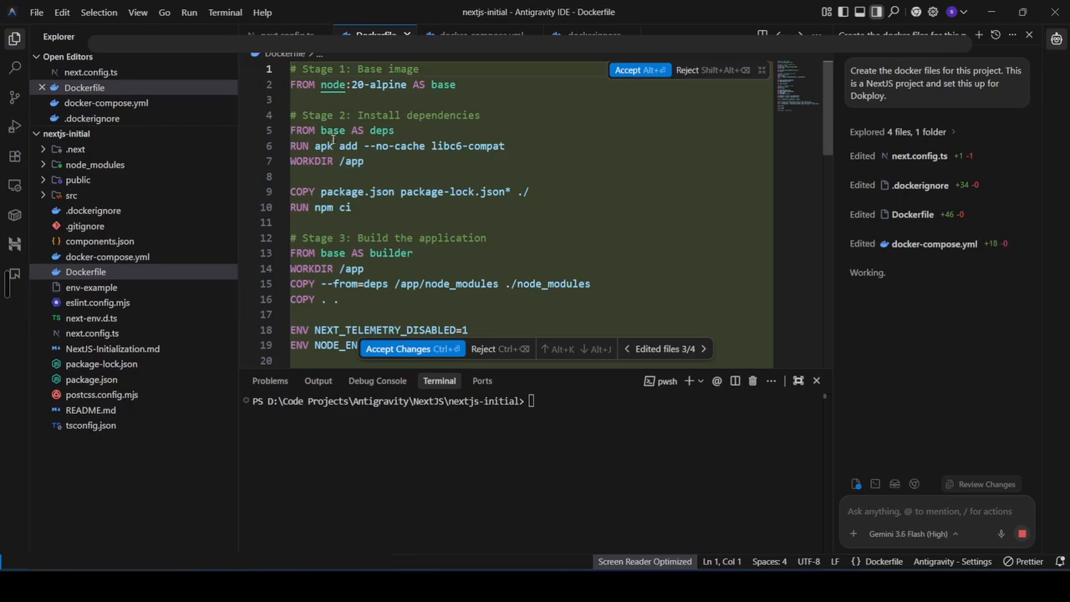
# Delete the RUN apk add --no-cache libc6-compat line from the Dockerfile's dependency stage
pyautogui.moveTo(316, 146); pyautogui.dragTo(431, 146)
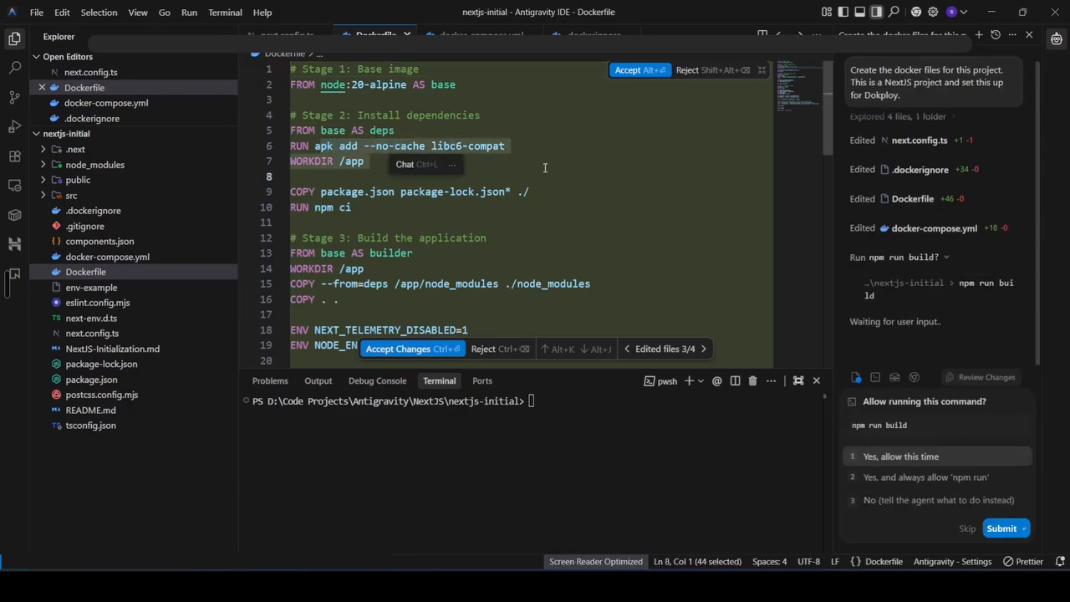
pyautogui.click(517, 145)
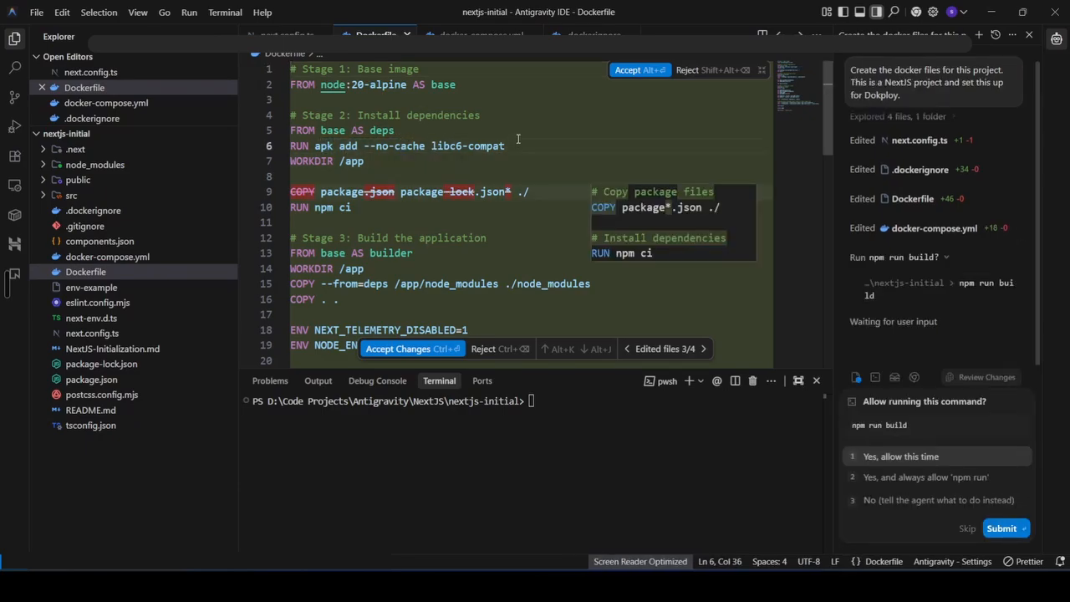
pyautogui.moveTo(518, 139); pyautogui.dragTo(516, 135)
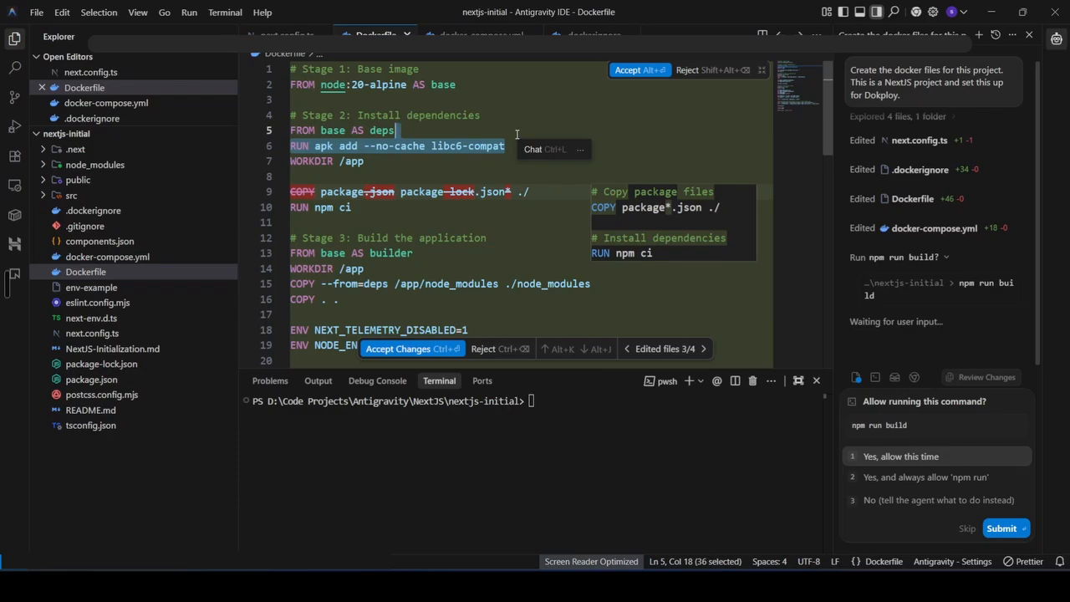
pyautogui.press('BackSpace')
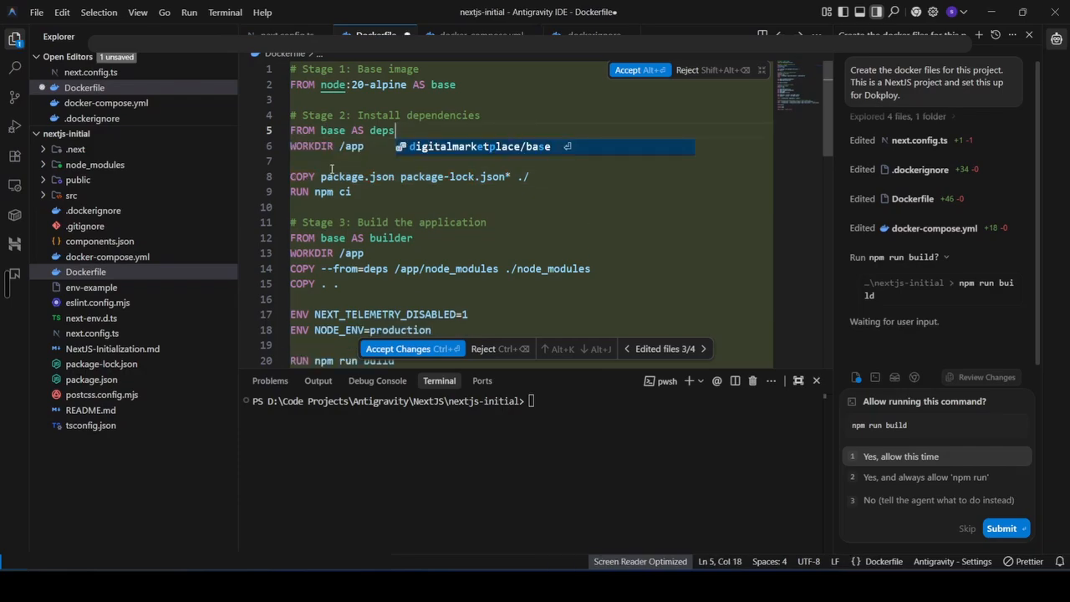
# Review the Dockerfile's dependency stage lines copying the package files and running npm ci
pyautogui.moveTo(337, 146); pyautogui.dragTo(364, 146)
pyautogui.moveTo(321, 176); pyautogui.dragTo(451, 176)
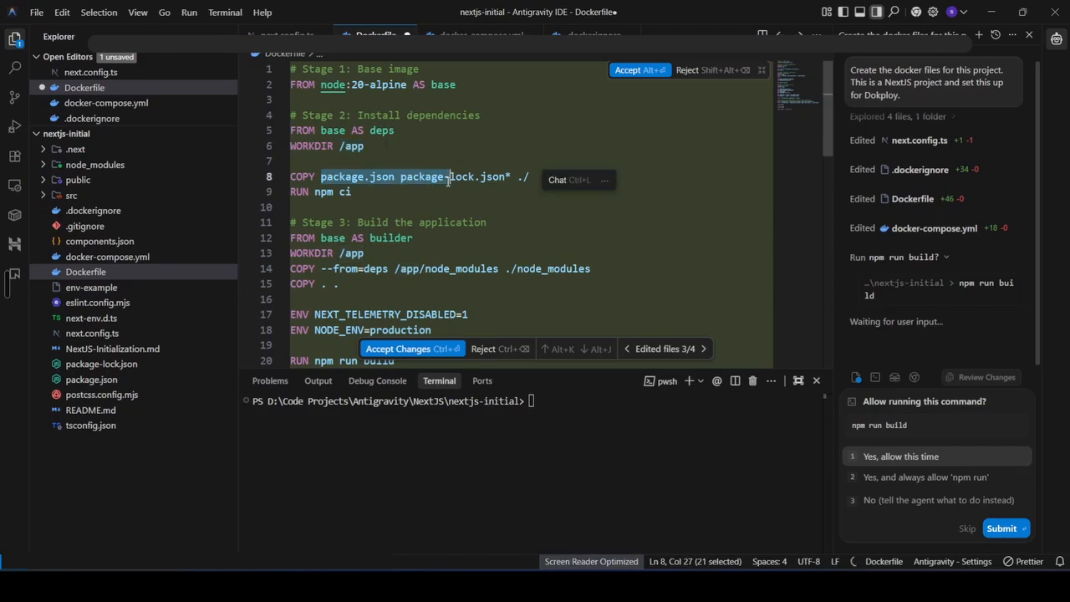
pyautogui.click(381, 184)
pyautogui.moveTo(334, 176); pyautogui.dragTo(501, 168)
pyautogui.click(494, 175)
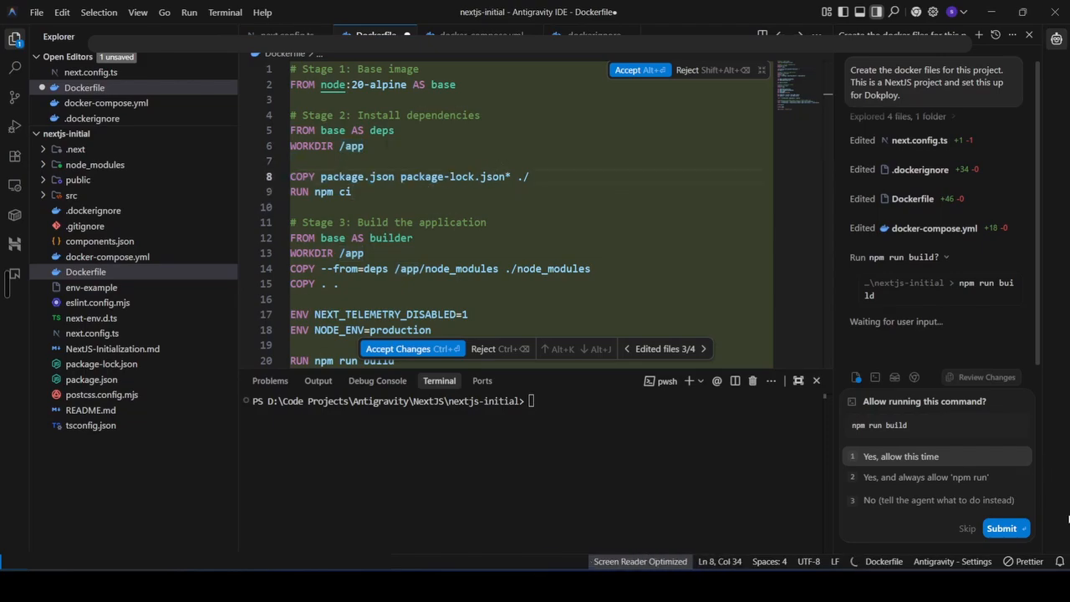
pyautogui.moveTo(321, 176); pyautogui.dragTo(489, 176)
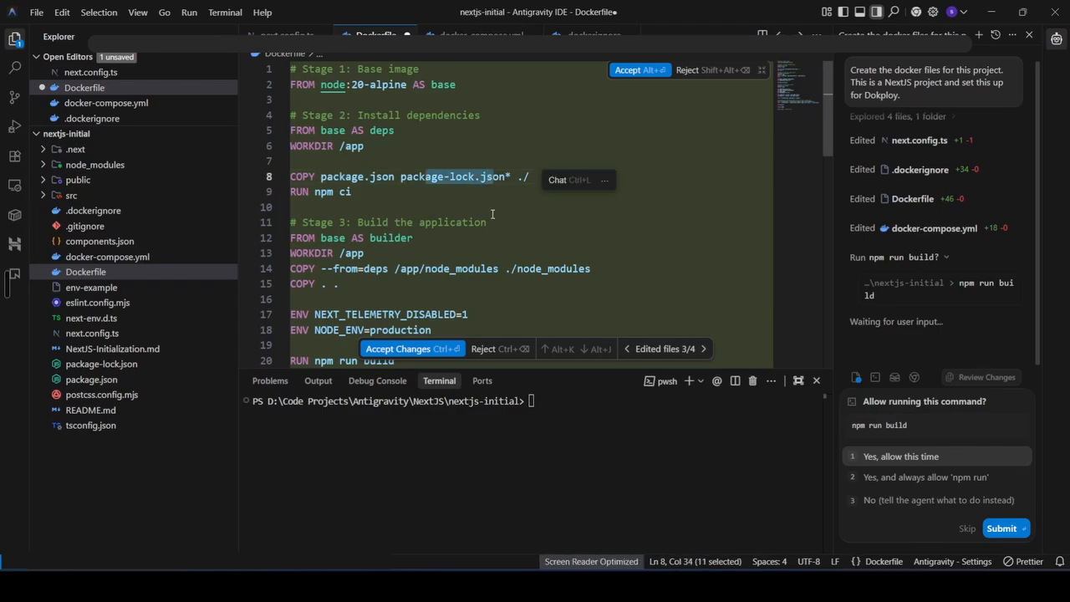
pyautogui.click(529, 177)
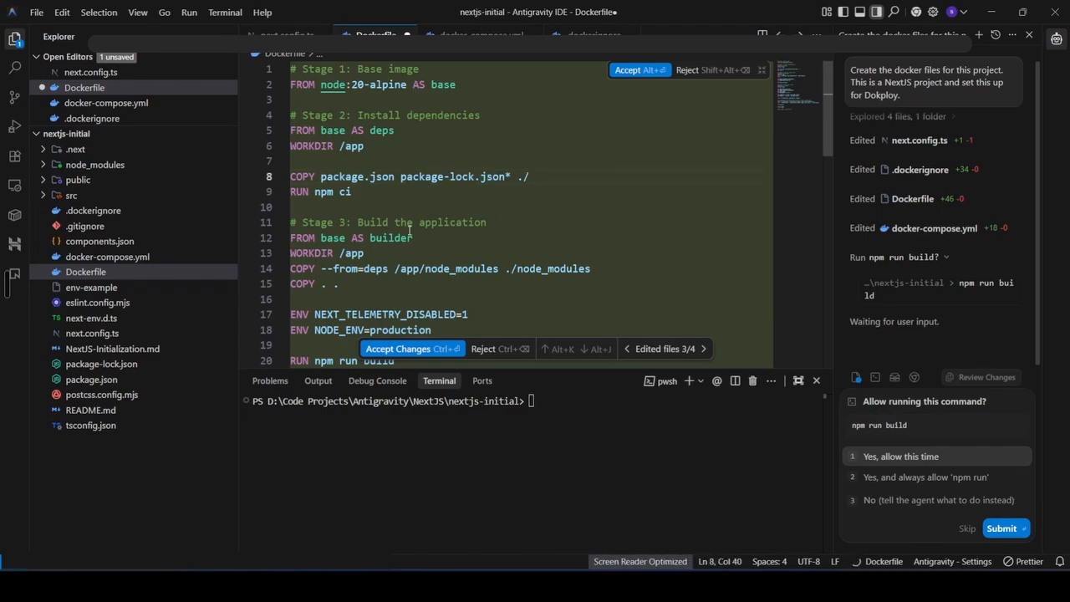
pyautogui.moveTo(315, 192); pyautogui.dragTo(356, 194)
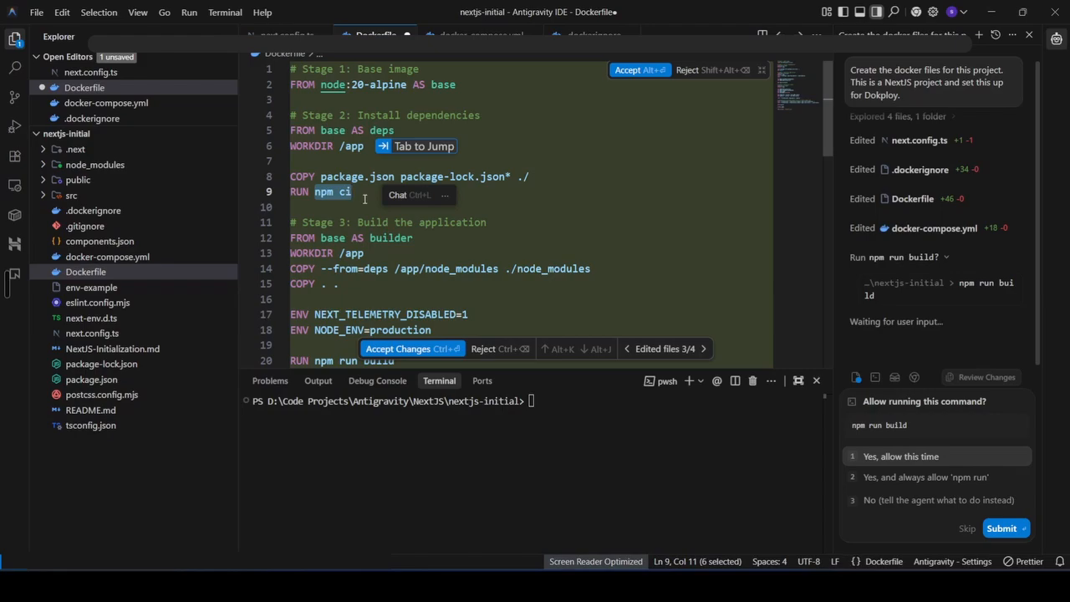
pyautogui.click(358, 203)
# Review the Dockerfile's build stage lines, including the builder base and node_modules copy
pyautogui.scroll(-3, 334, 167)
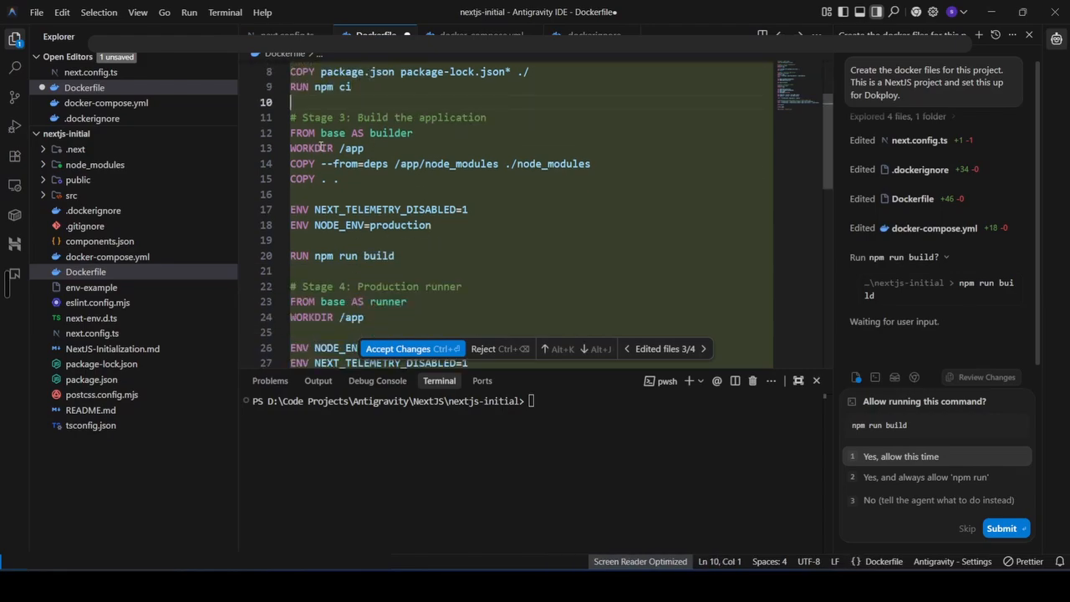
pyautogui.doubleClick(349, 151)
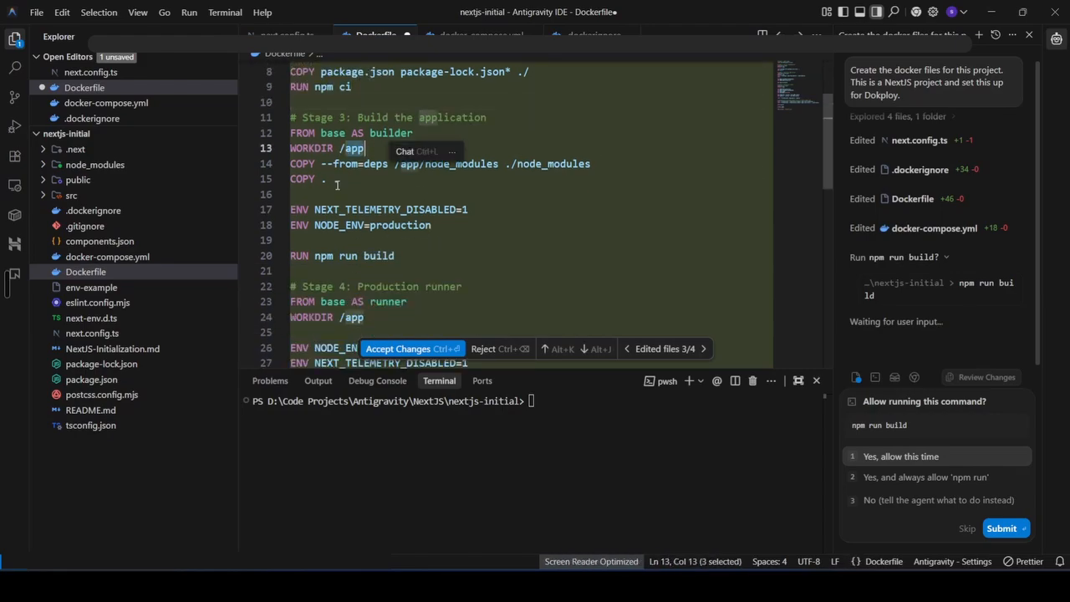
pyautogui.click(337, 182)
pyautogui.moveTo(321, 137); pyautogui.dragTo(407, 133)
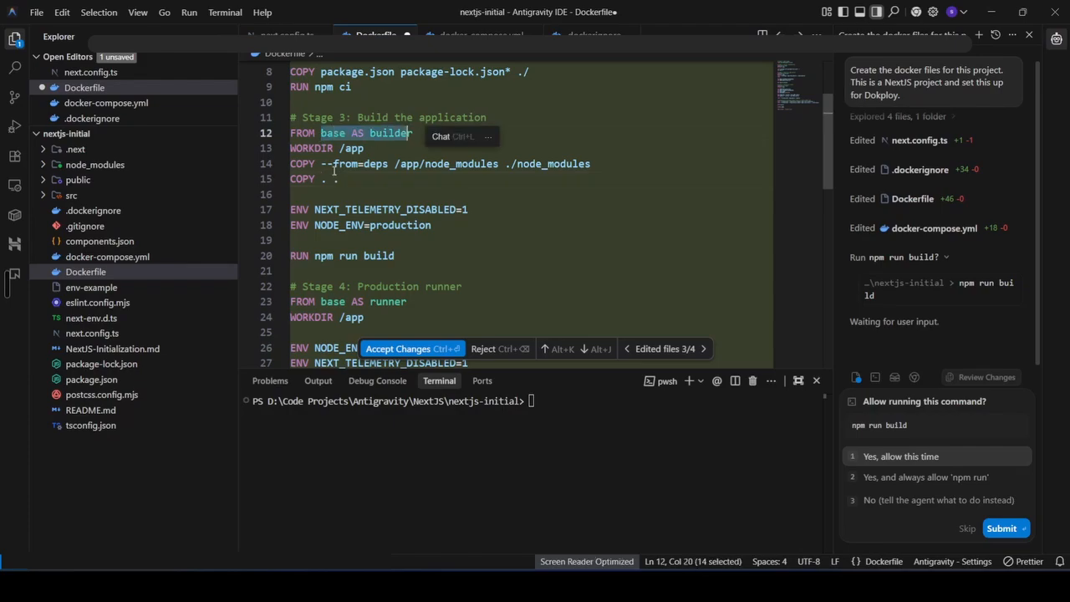
pyautogui.click(329, 168)
pyautogui.moveTo(327, 165); pyautogui.dragTo(590, 165)
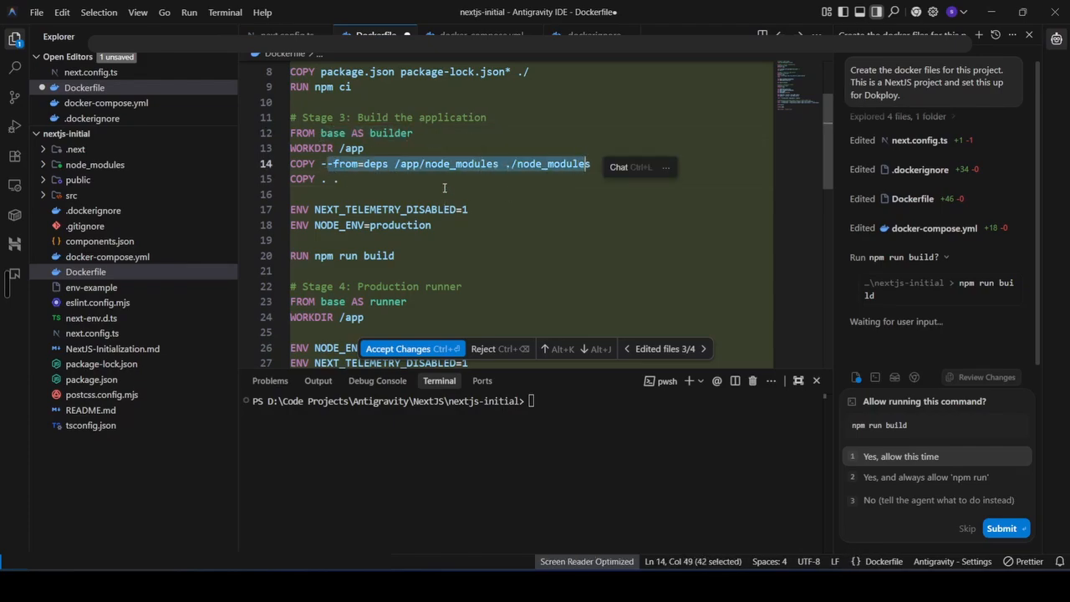
pyautogui.click(444, 190)
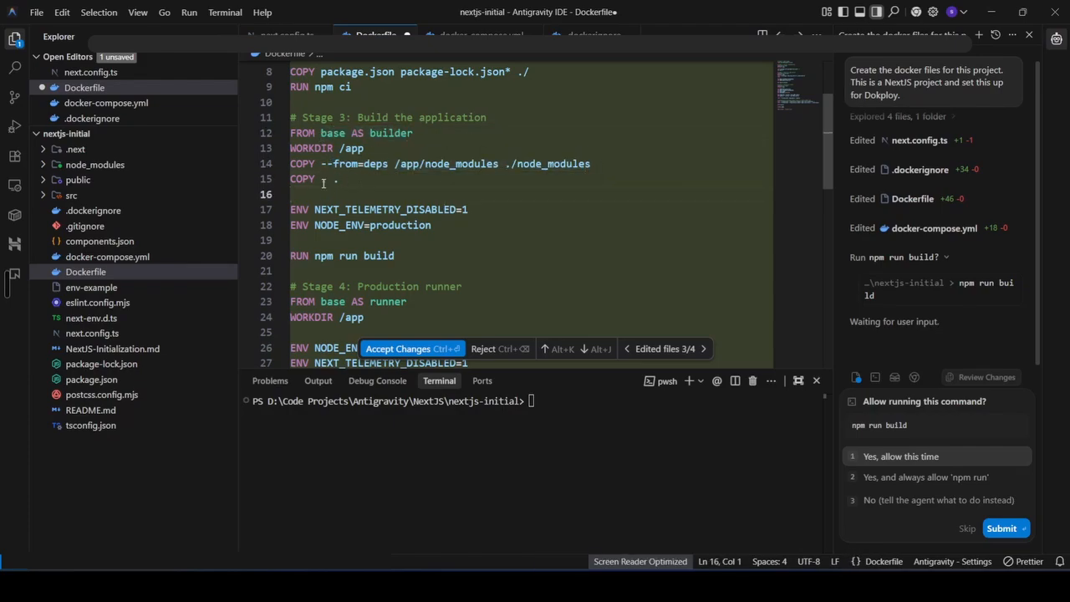
# Review the Dockerfile's build stage environment variables and the npm run build command
pyautogui.moveTo(317, 213); pyautogui.dragTo(475, 210)
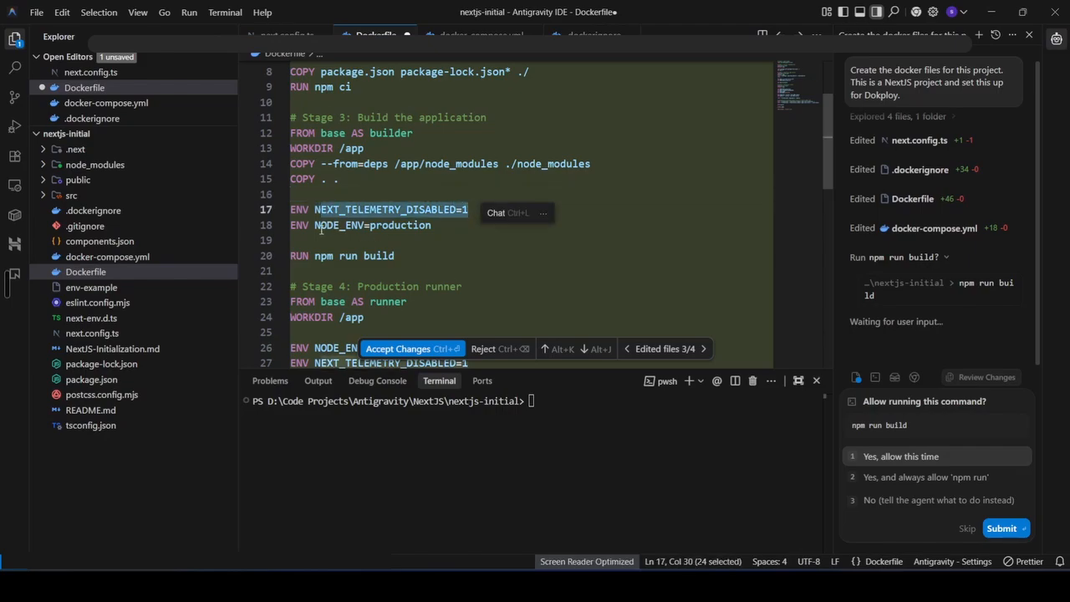
pyautogui.click(434, 226)
pyautogui.moveTo(311, 259); pyautogui.dragTo(413, 259)
pyautogui.click(479, 231)
pyautogui.scroll(-2, 419, 266)
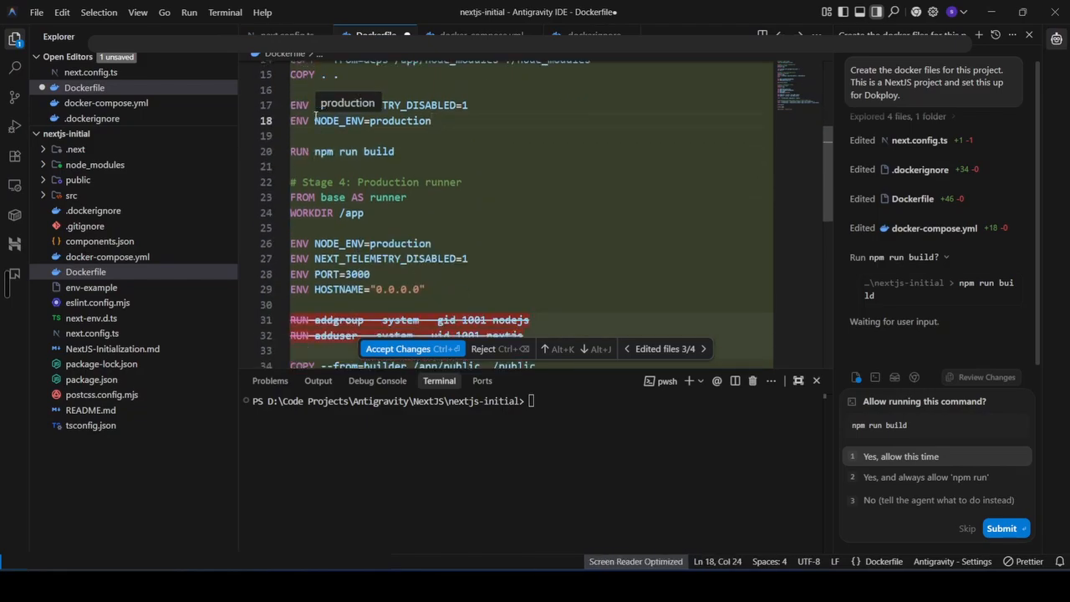
pyautogui.moveTo(291, 106); pyautogui.dragTo(445, 124)
pyautogui.click(445, 124)
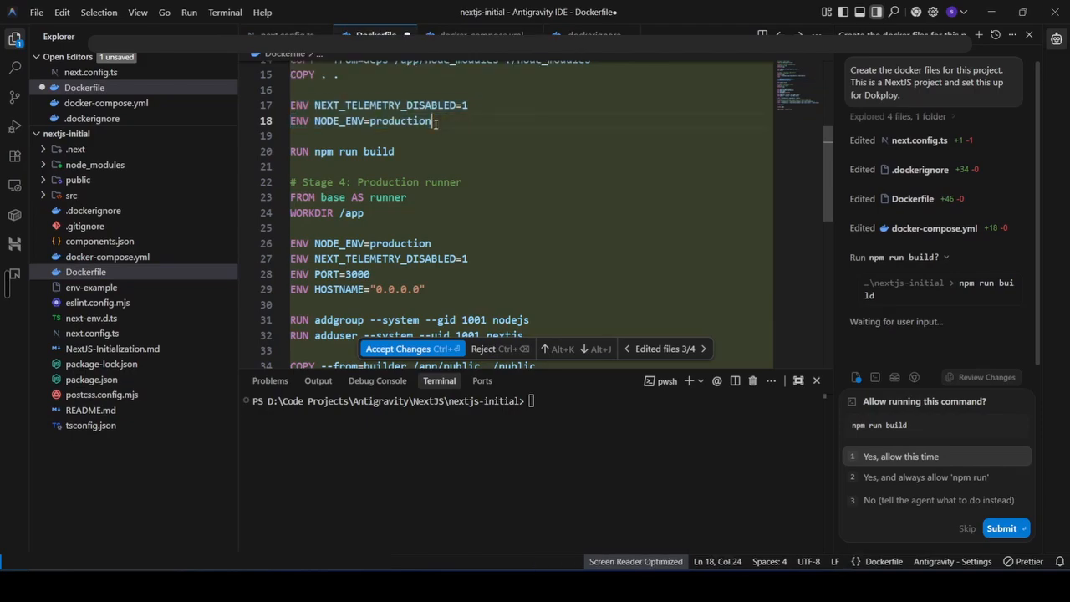
pyautogui.moveTo(314, 150); pyautogui.dragTo(394, 151)
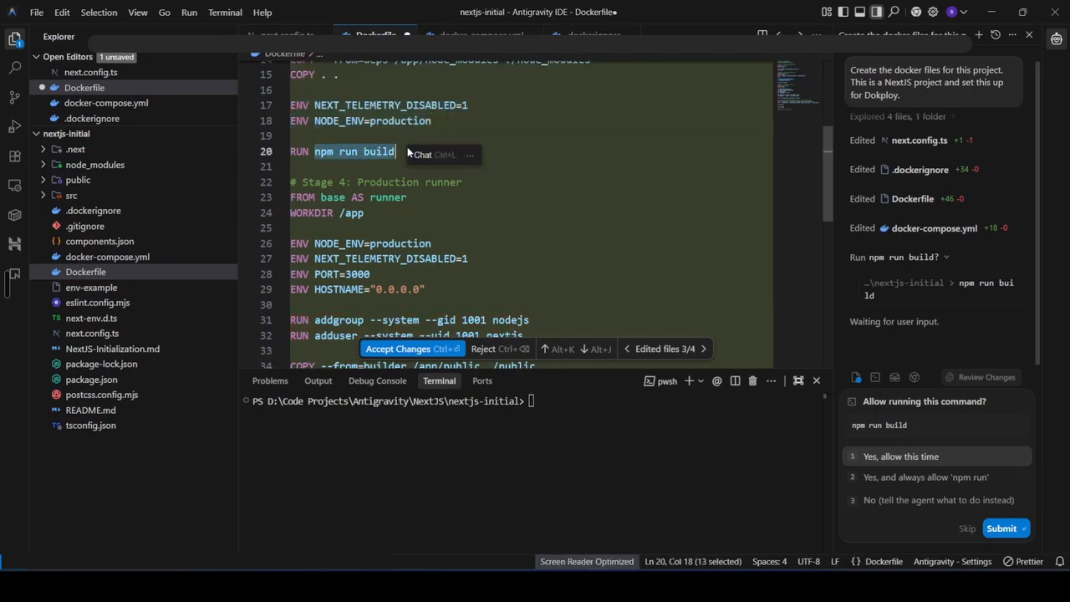
pyautogui.click(486, 182)
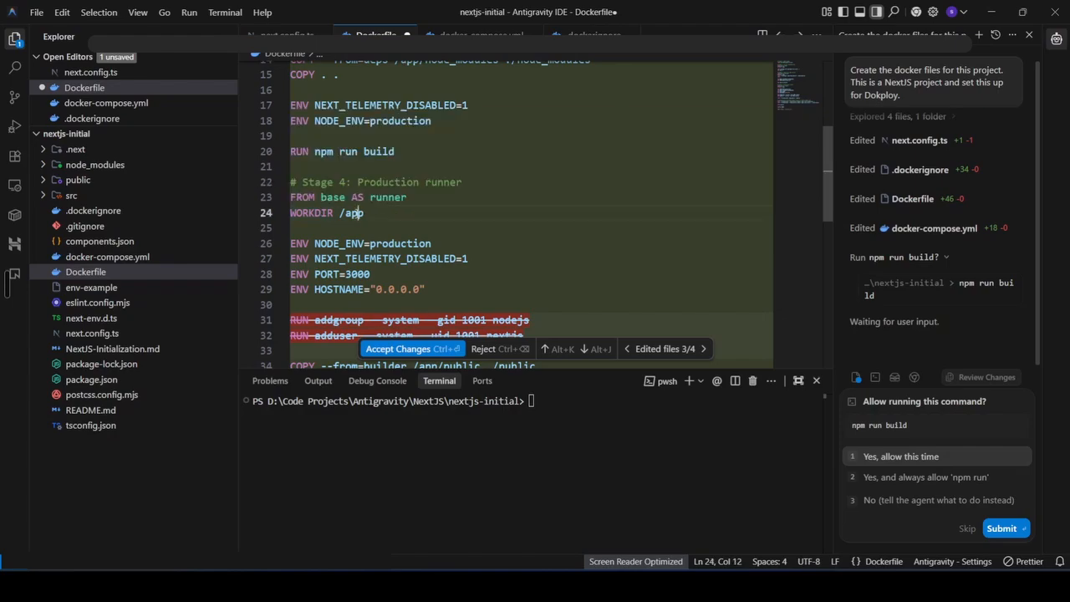
# Review the Dockerfile's production runner stage, its working directory and environment variables
pyautogui.moveTo(320, 197); pyautogui.dragTo(350, 196)
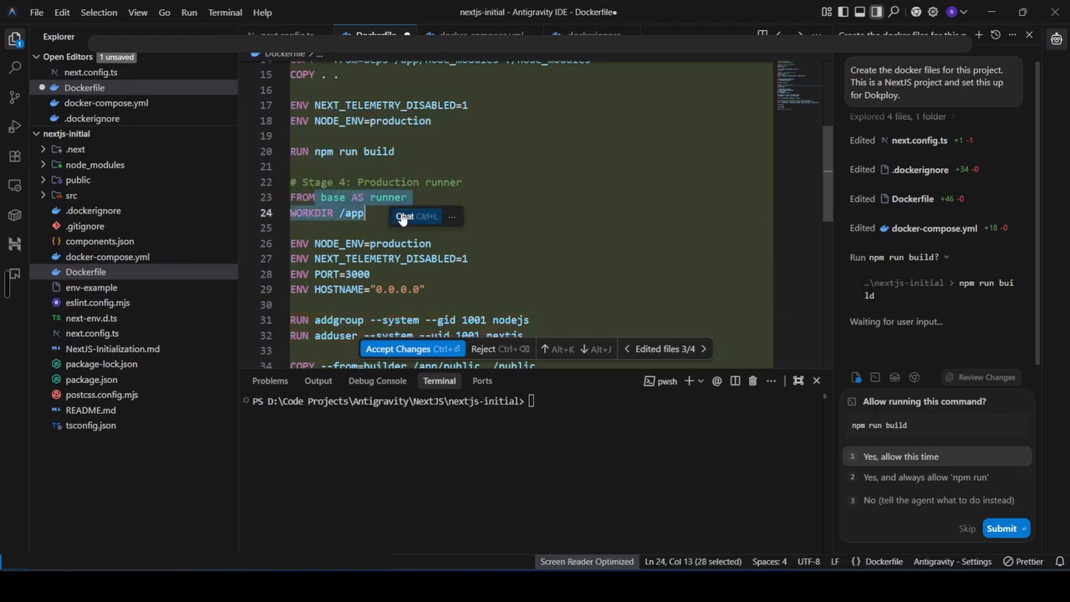
pyautogui.click(399, 213)
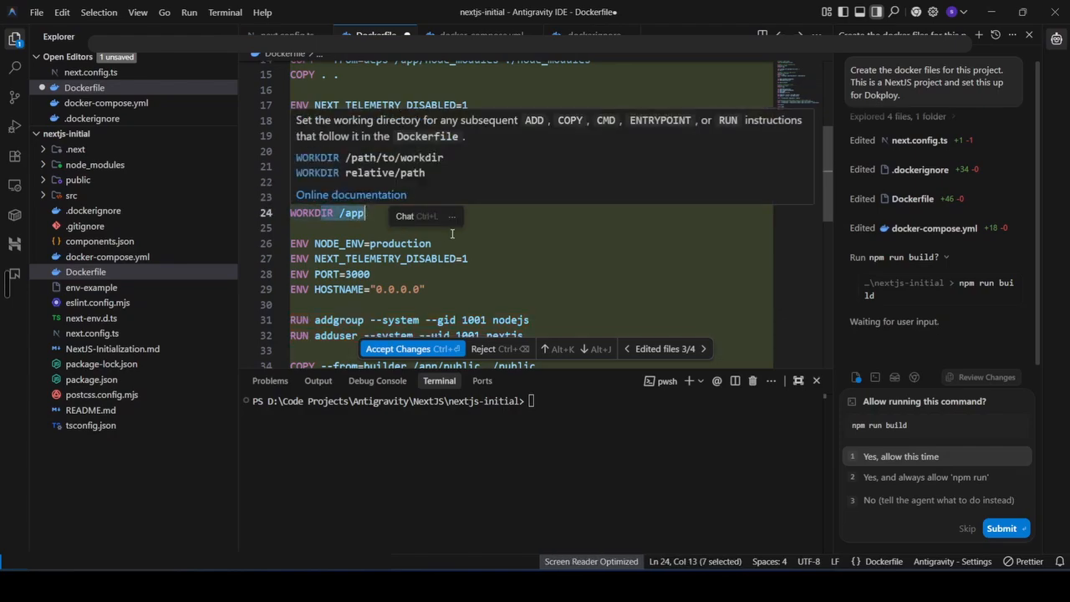
pyautogui.click(510, 229)
pyautogui.scroll(-1, 509, 230)
pyautogui.scroll(-1, 509, 229)
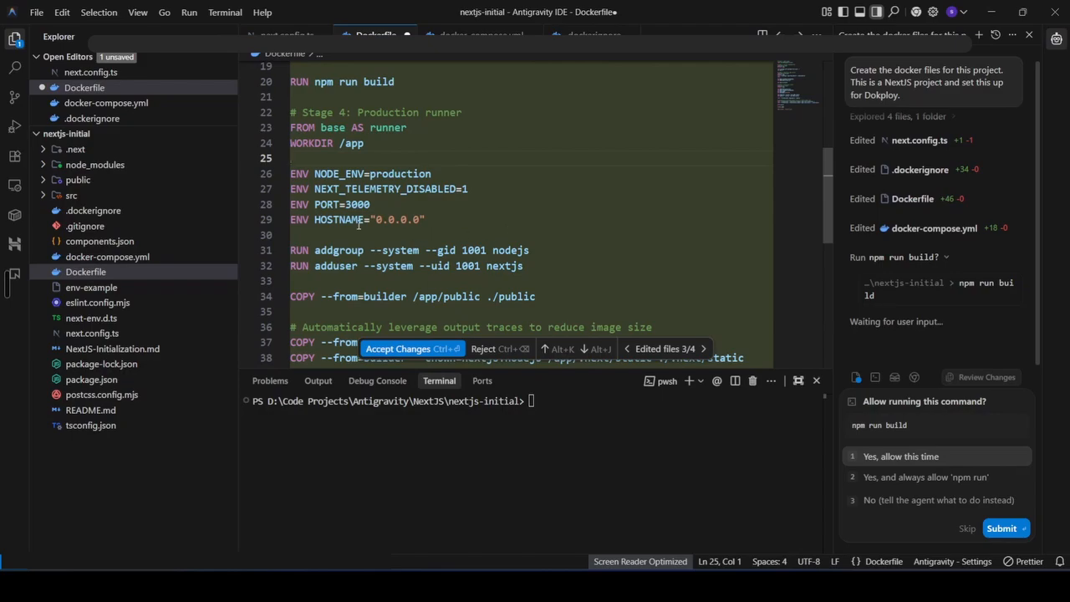
pyautogui.moveTo(316, 174); pyautogui.dragTo(434, 219)
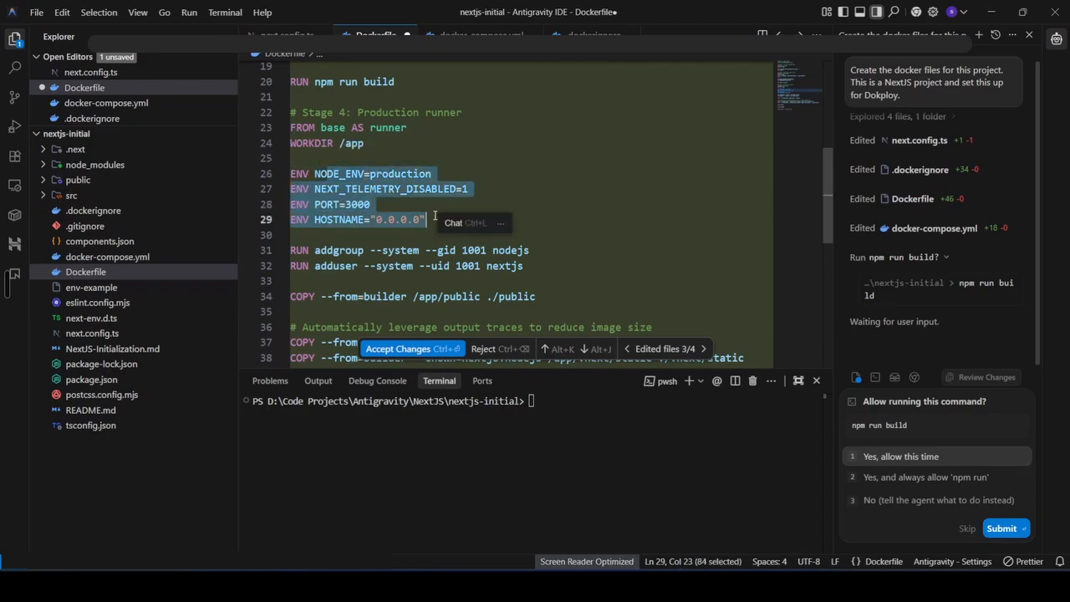
# Change the runner stage's PORT environment variable to 4000
pyautogui.click(384, 203)
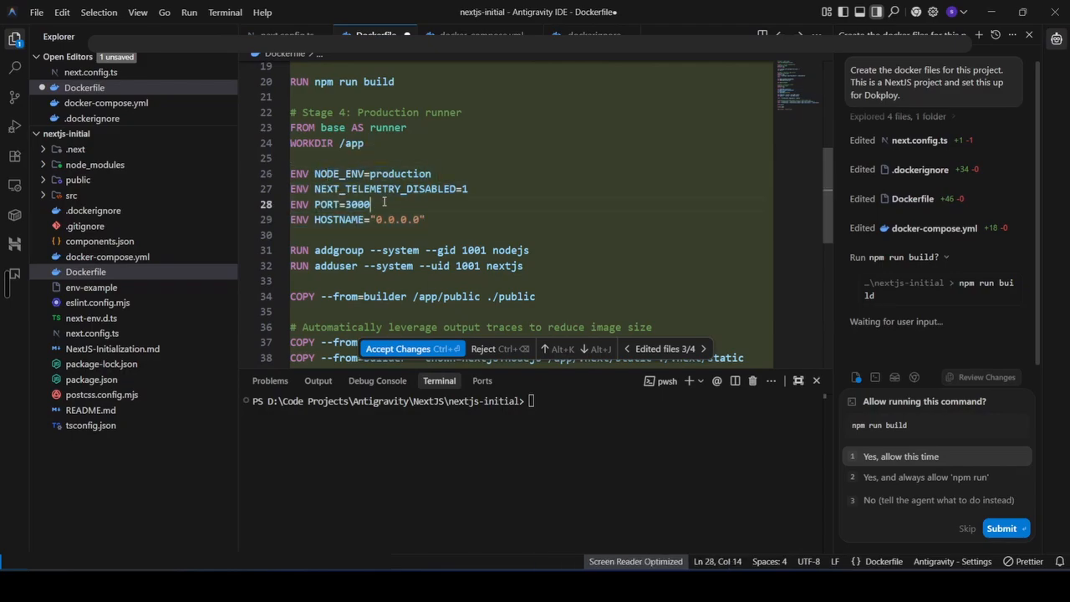
pyautogui.press('Left')
pyautogui.press('Left')
pyautogui.press('Left')
pyautogui.press('BackSpace')
pyautogui.write('4')
# Set the Dockerfile's EXPOSE port to 4000 and accept the agent's Dockerfile changes
pyautogui.scroll(-2, 508, 172)
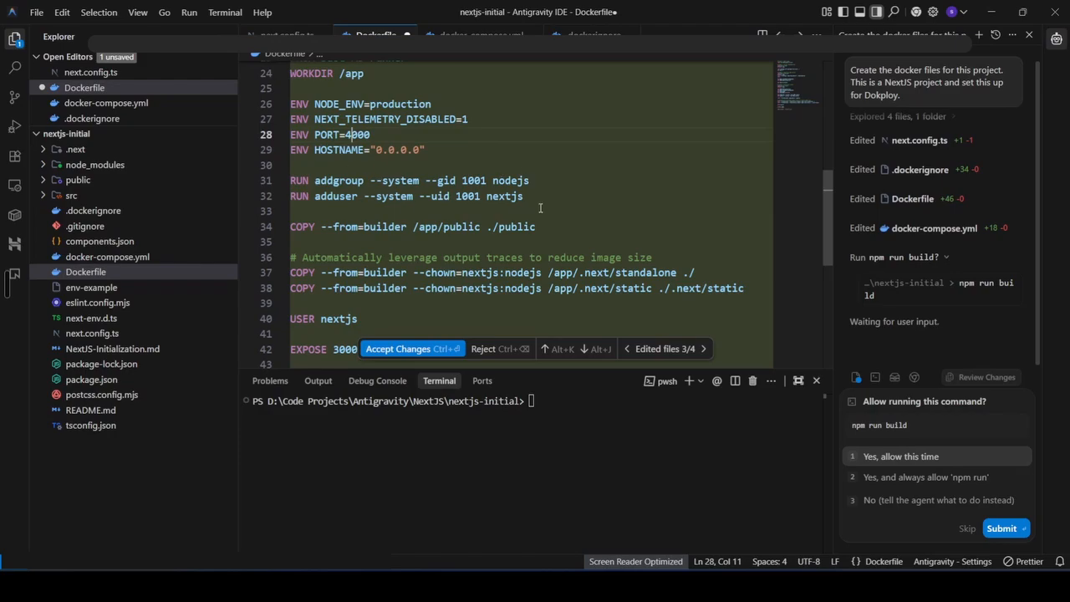
pyautogui.scroll(-2, 502, 219)
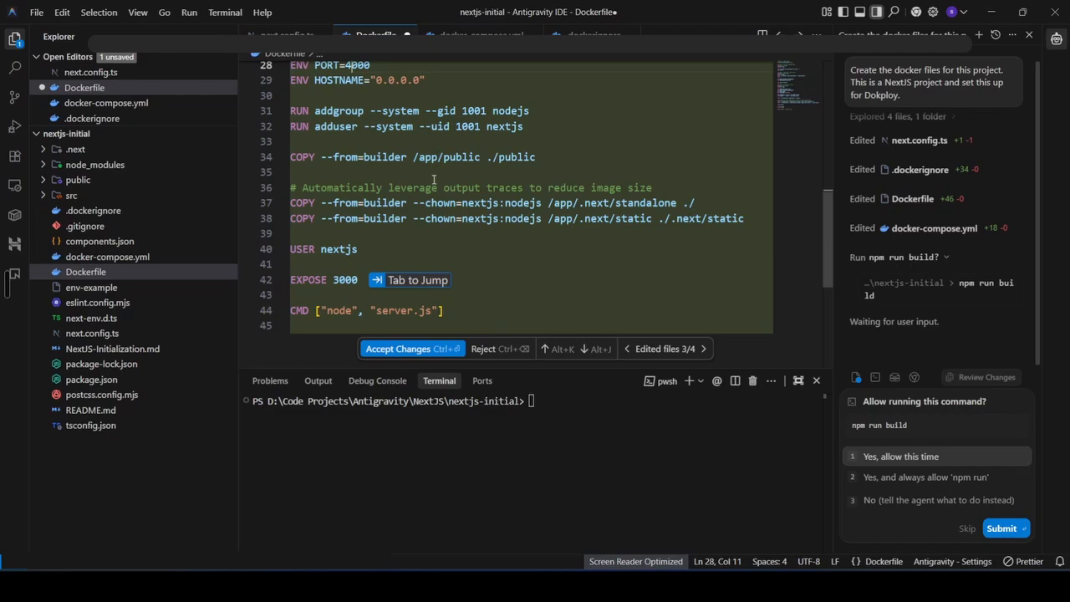
pyautogui.scroll(-2, 431, 240)
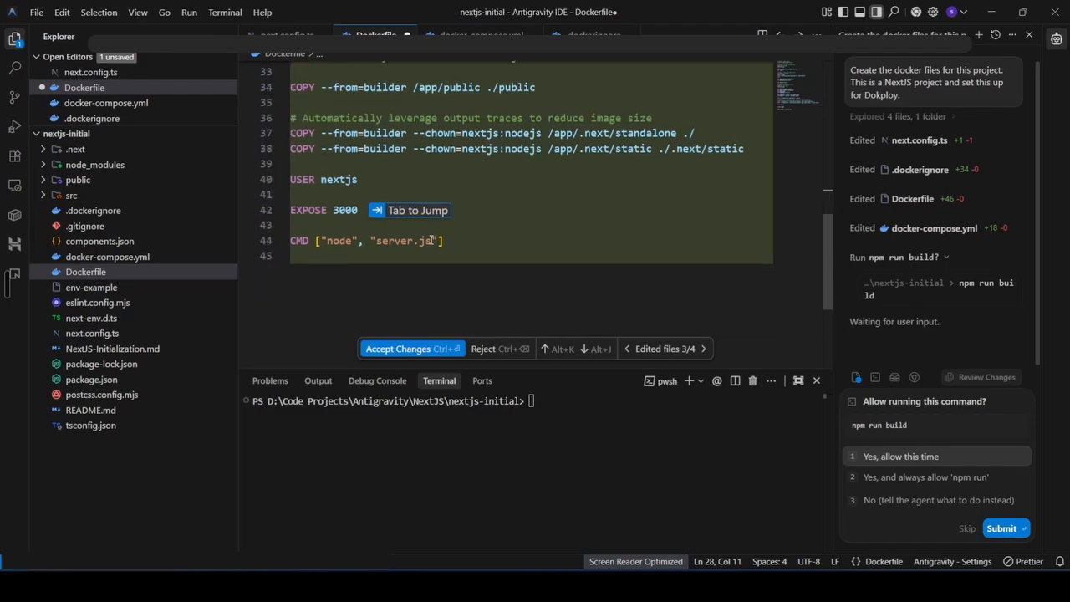
pyautogui.click(339, 210)
pyautogui.press('BackSpace')
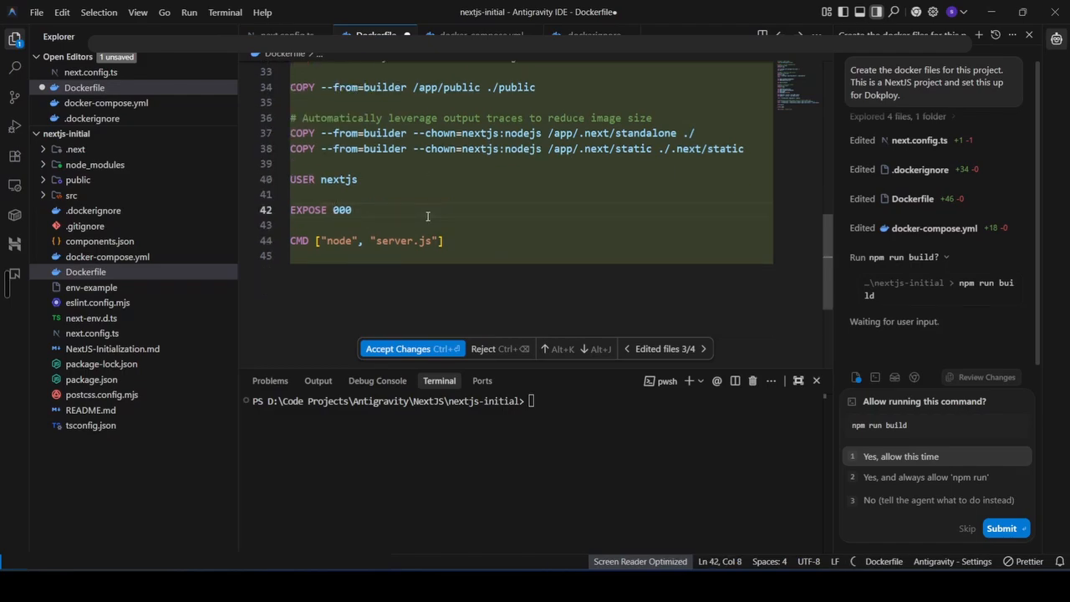
pyautogui.write('3')
pyautogui.press('BackSpace')
pyautogui.write('4')
pyautogui.moveTo(321, 241); pyautogui.dragTo(441, 241)
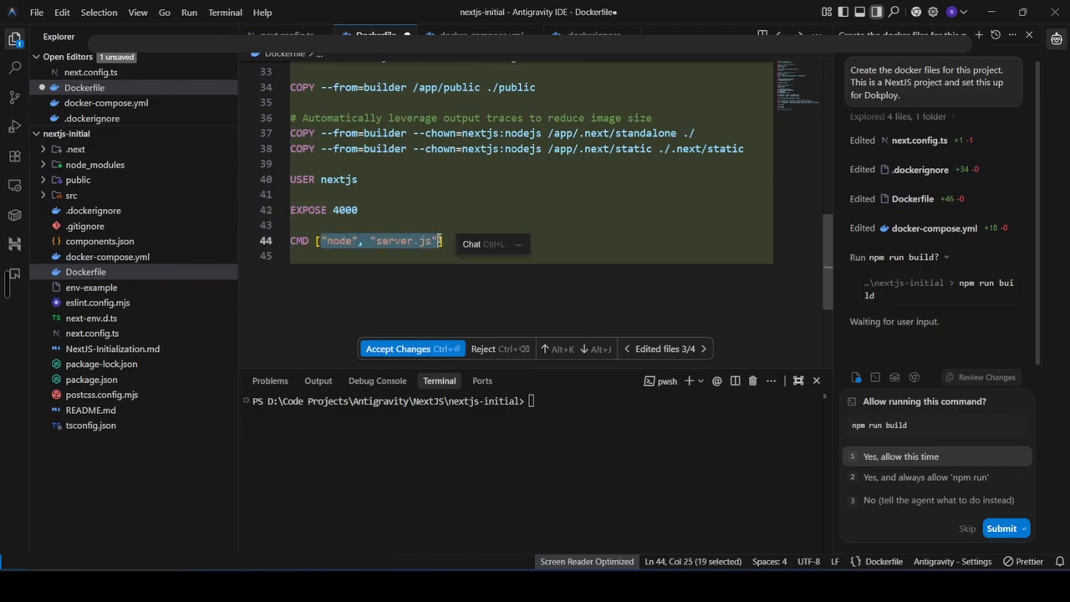
pyautogui.click(415, 292)
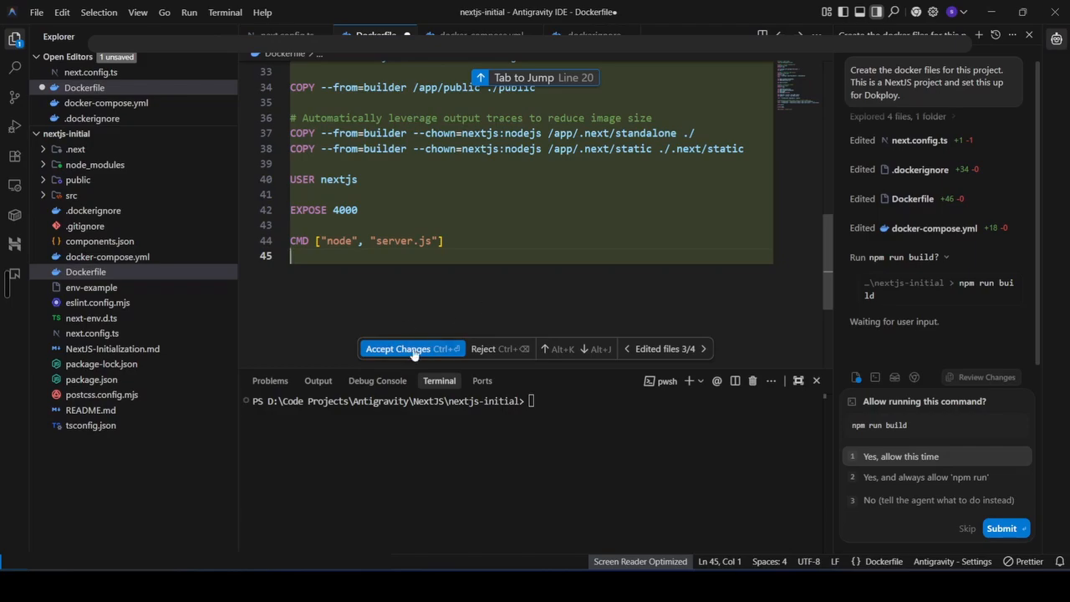
pyautogui.click(388, 351)
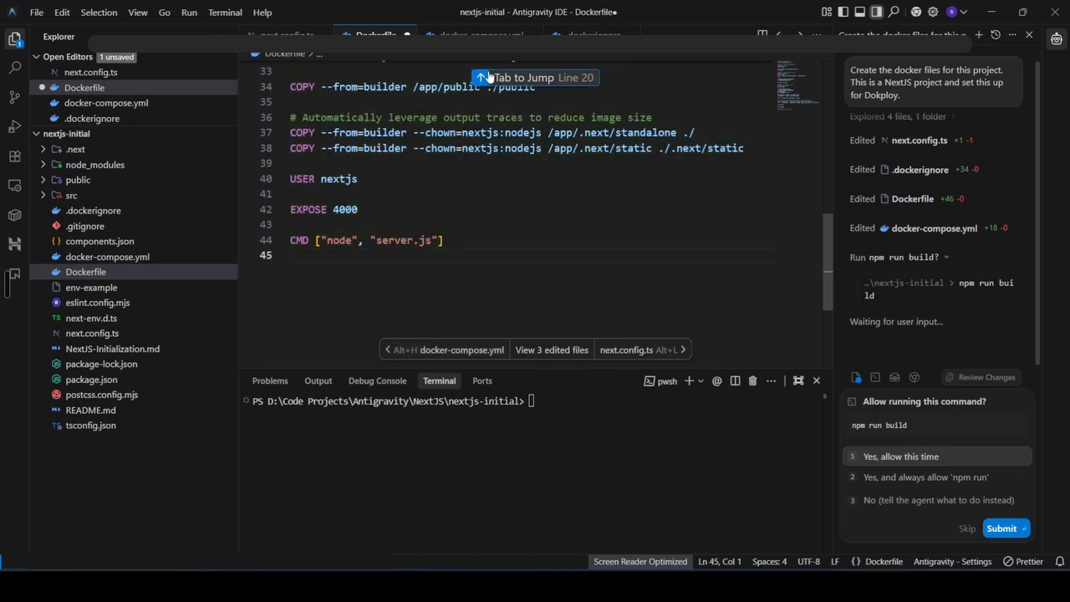
# In docker-compose.yml, apply the suggested port change to 4000:4000 and PORT=4000
pyautogui.click(481, 37)
pyautogui.click(503, 201)
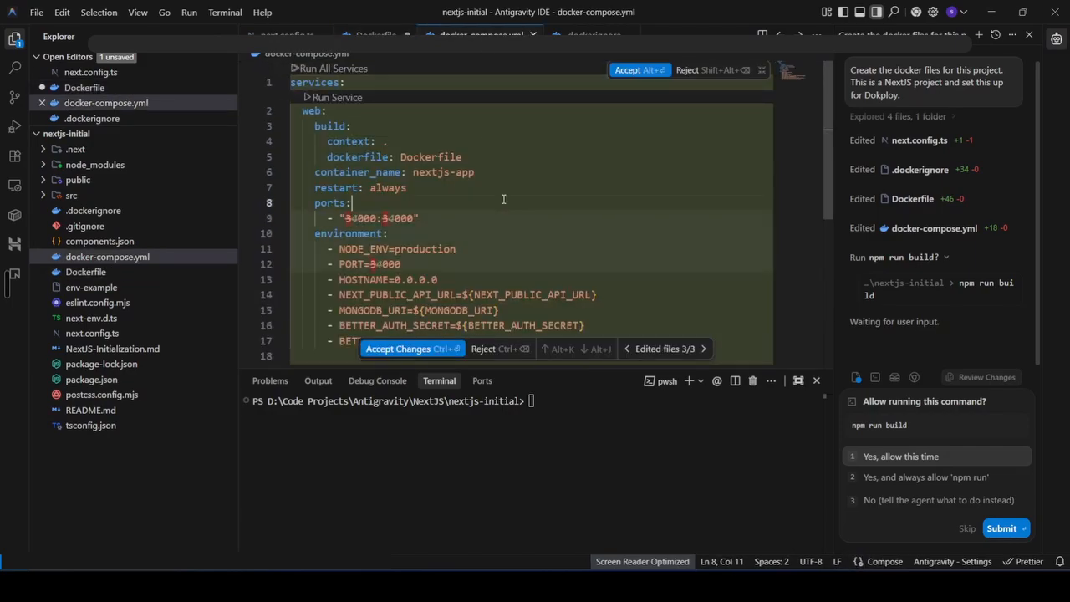
pyautogui.click(473, 172)
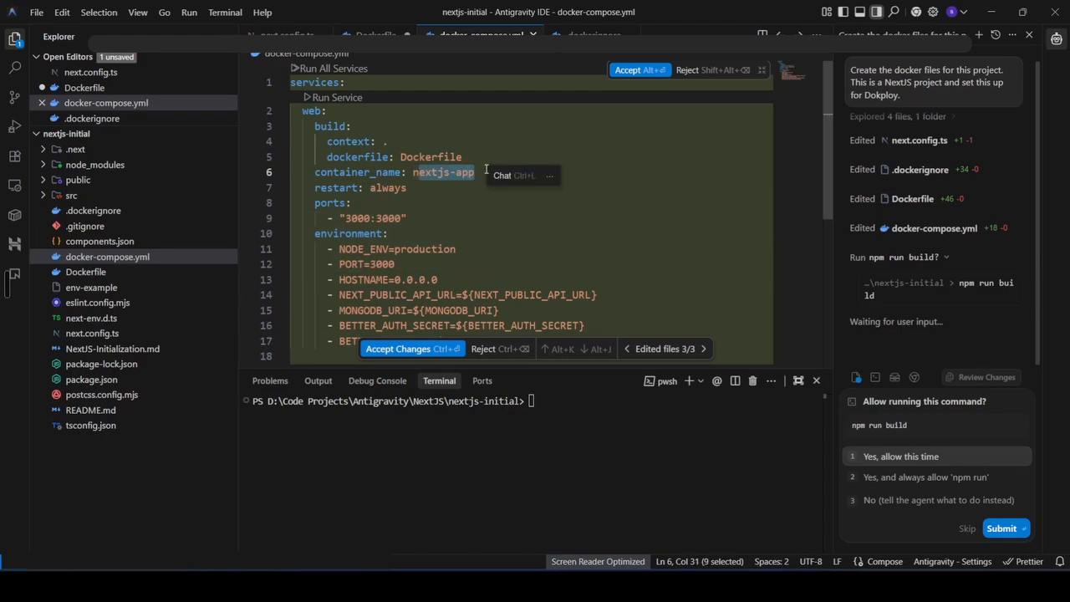
pyautogui.click(388, 187)
pyautogui.click(391, 172)
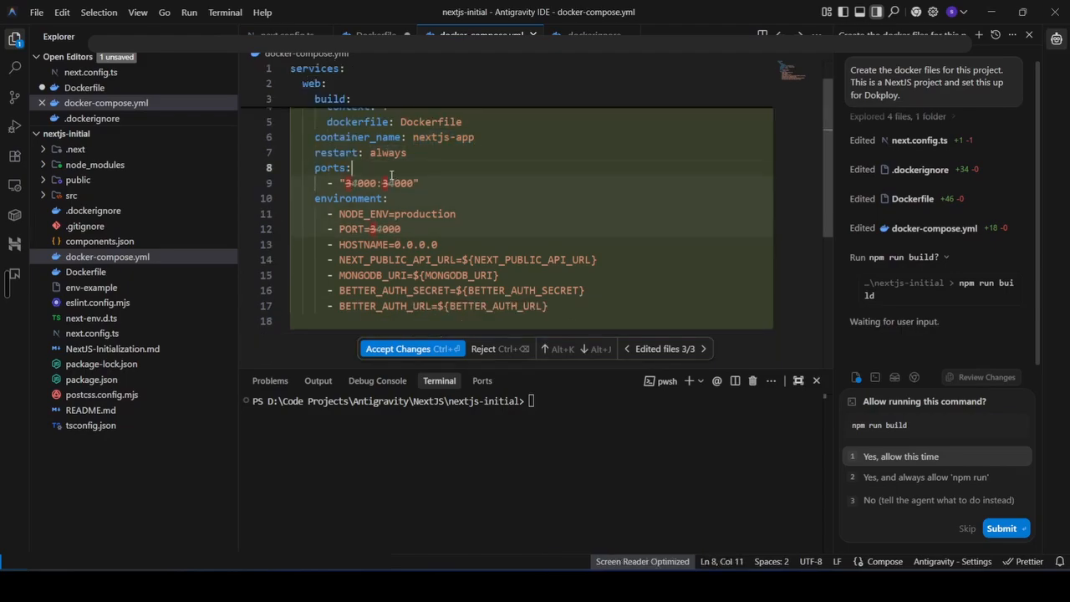
pyautogui.press('Tab')
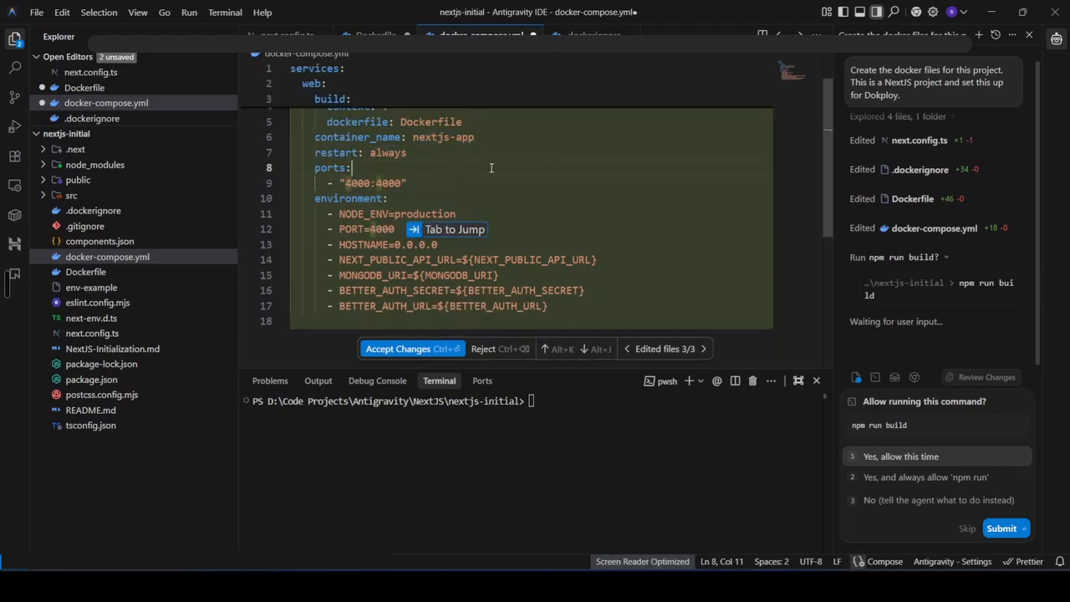
# Review the compose environment variables and allow the agent to run npm run build once
pyautogui.scroll(-1, 444, 165)
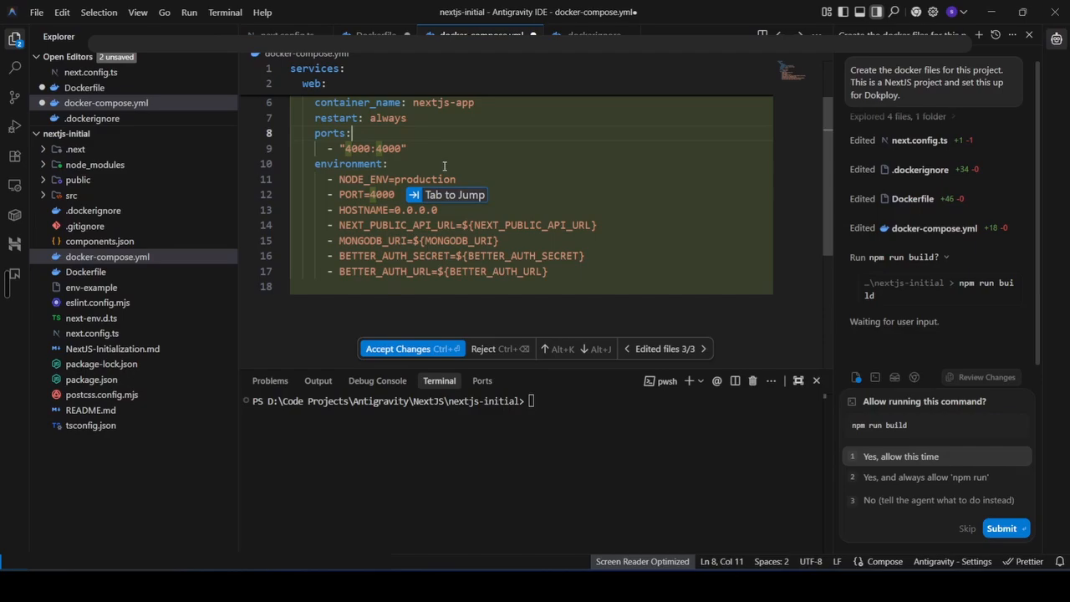
pyautogui.moveTo(396, 210); pyautogui.dragTo(452, 211)
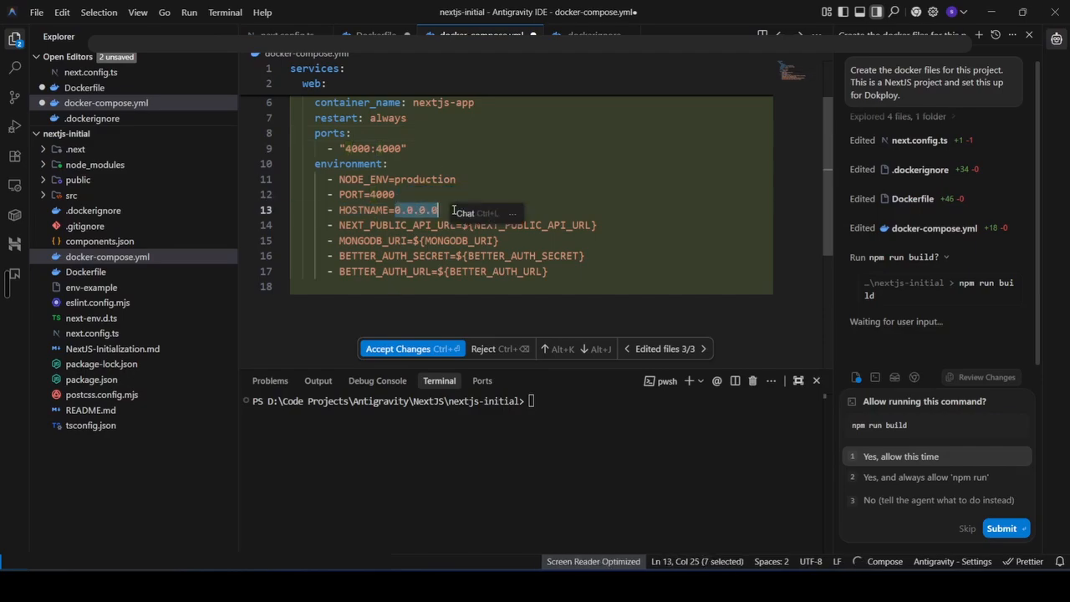
pyautogui.click(478, 162)
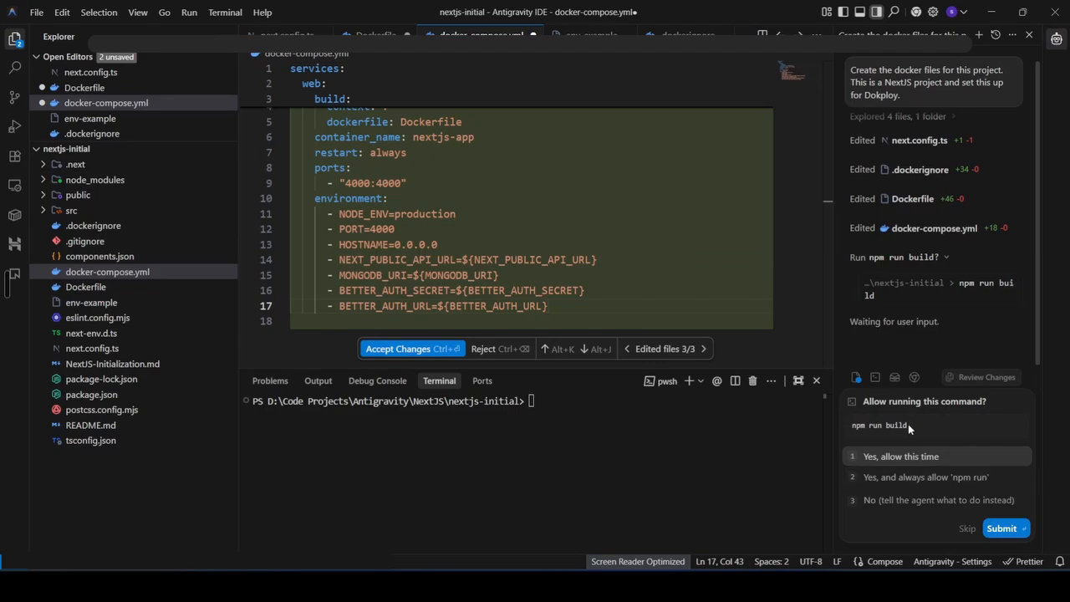
pyautogui.click(1008, 528)
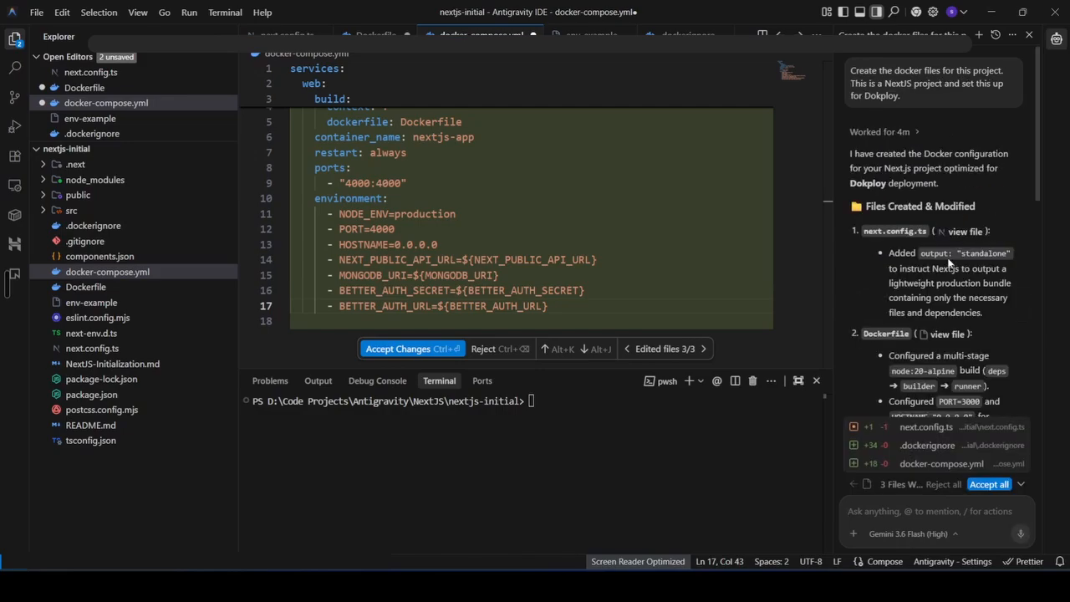
# Accept all of the agent's file edits and save docker-compose.yml and the Dockerfile
pyautogui.click(989, 484)
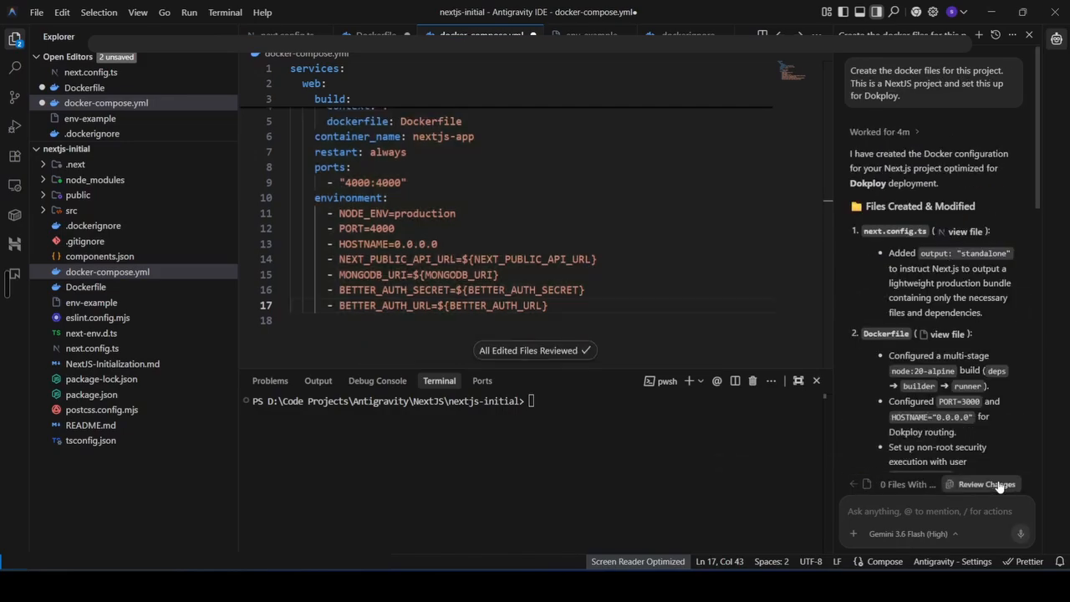
pyautogui.hotkey('ctrl', 's')
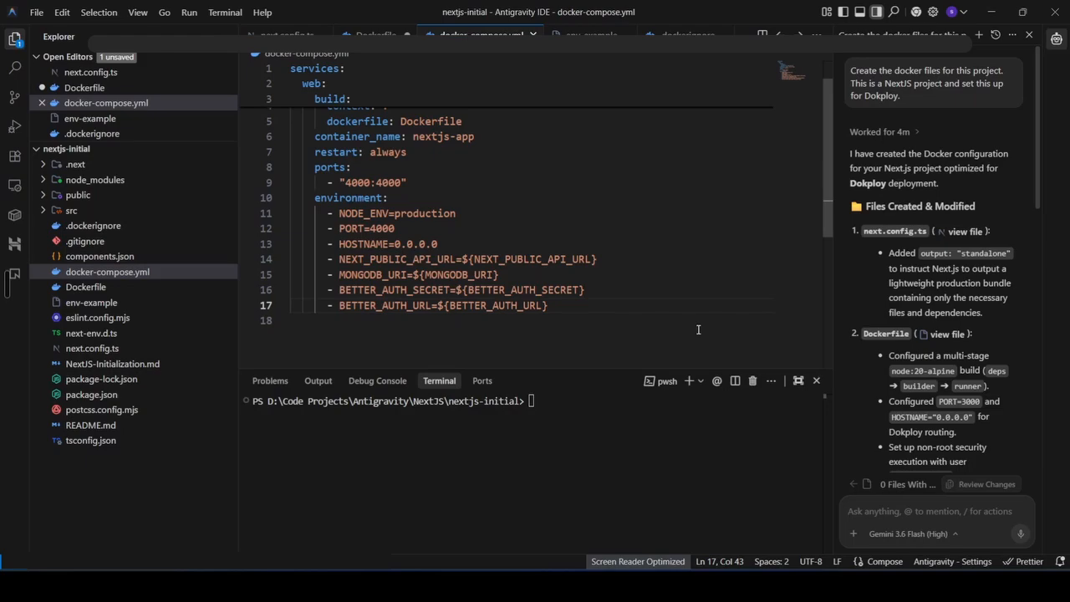
pyautogui.hotkey('ctrl', 'Tab')
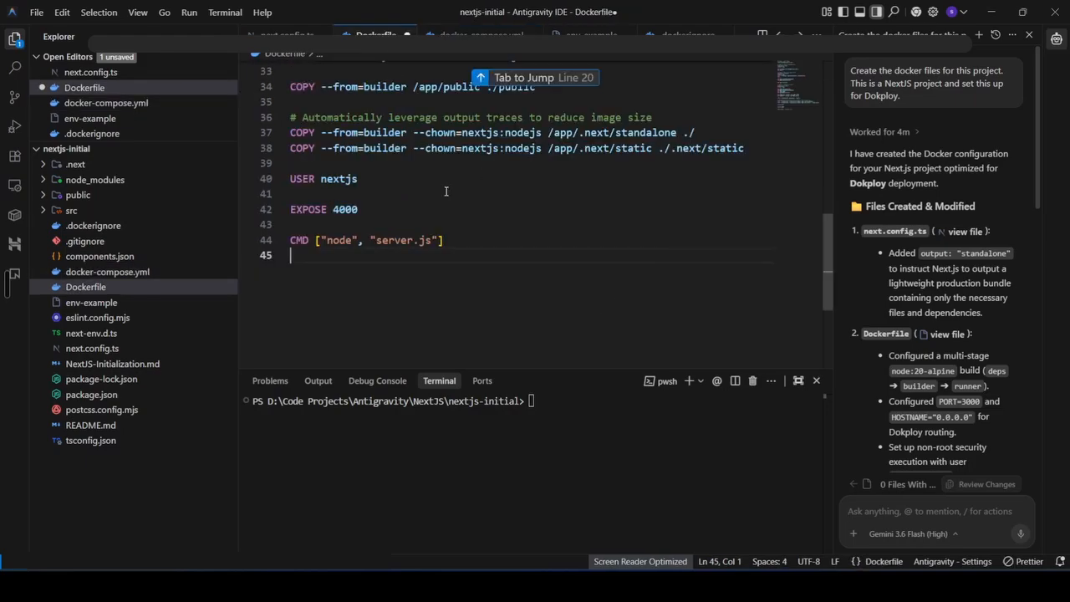
pyautogui.hotkey('ctrl', 's')
pyautogui.click(445, 191)
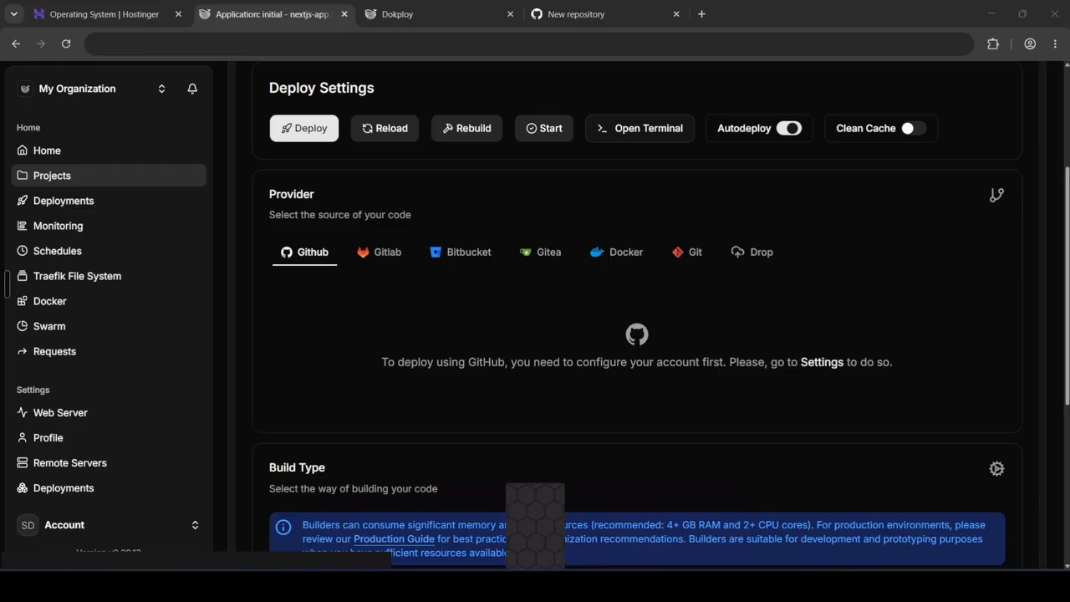
# Switch to the browser and create a new private GitHub repository named nextjs-website
pyautogui.click(565, 16)
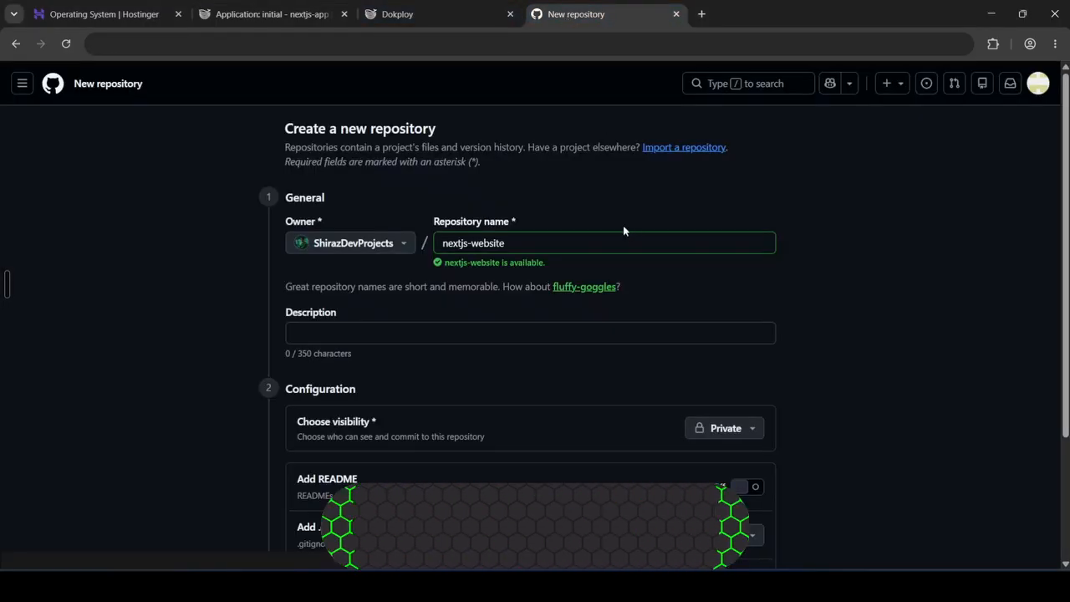
pyautogui.tripleClick(521, 239)
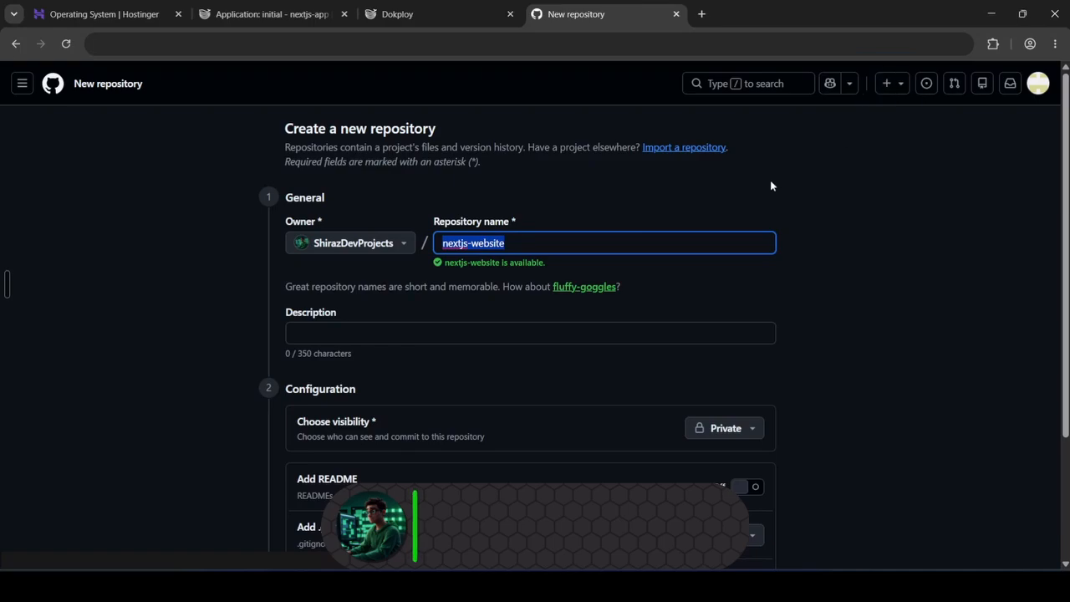
pyautogui.click(887, 84)
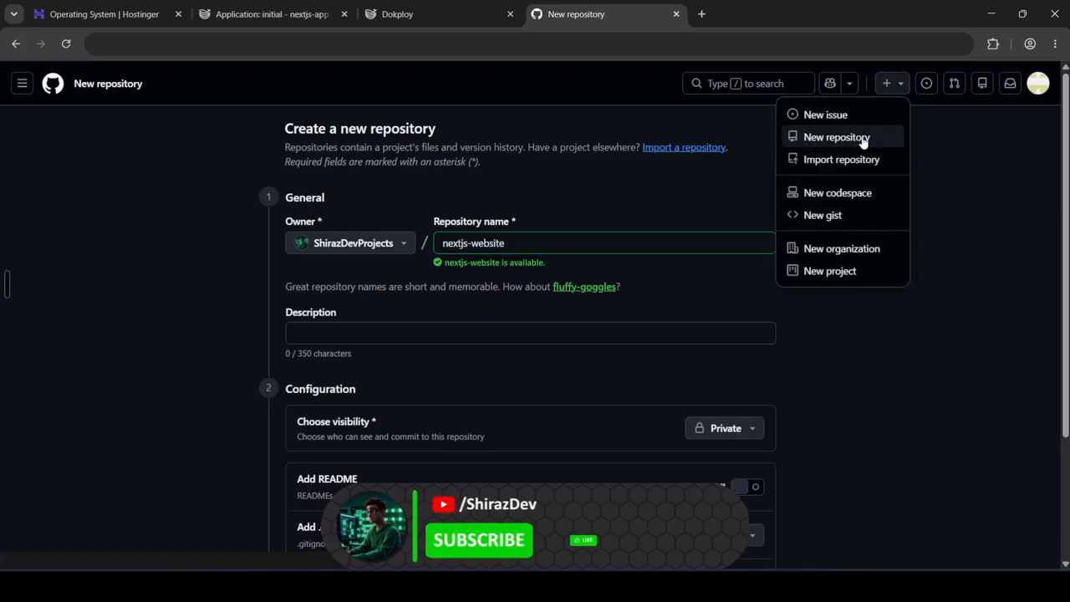
pyautogui.click(965, 177)
pyautogui.moveTo(442, 240); pyautogui.dragTo(535, 238)
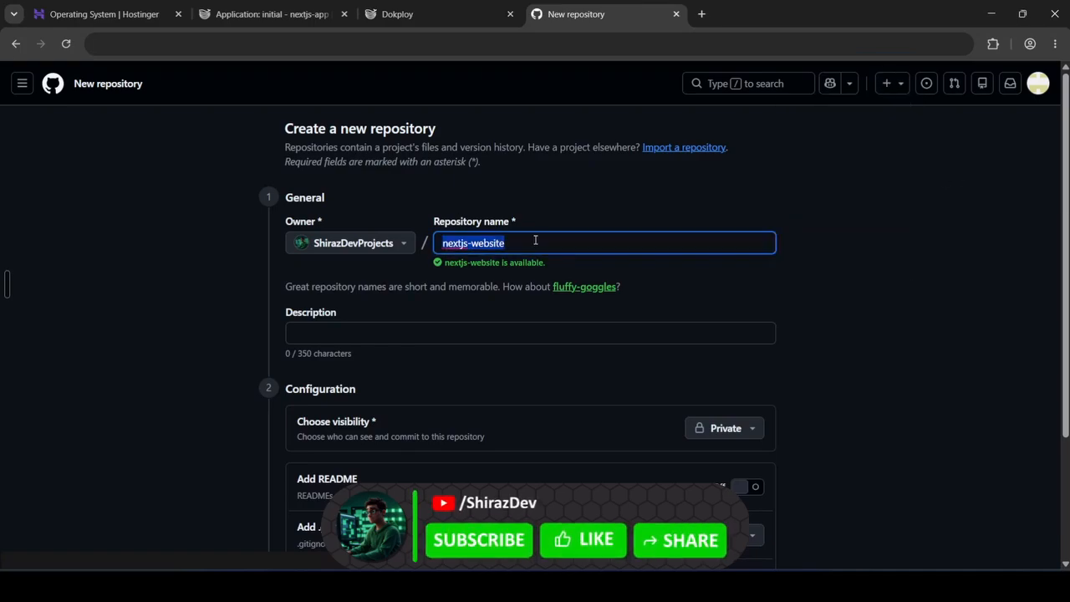
pyautogui.click(811, 299)
pyautogui.scroll(-2, 826, 305)
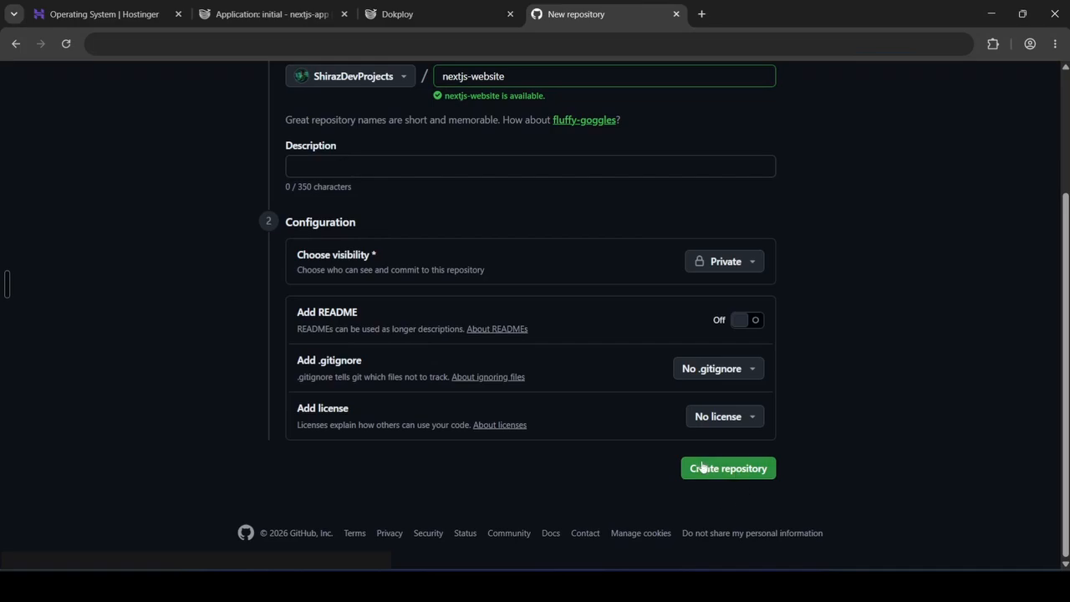
pyautogui.click(763, 475)
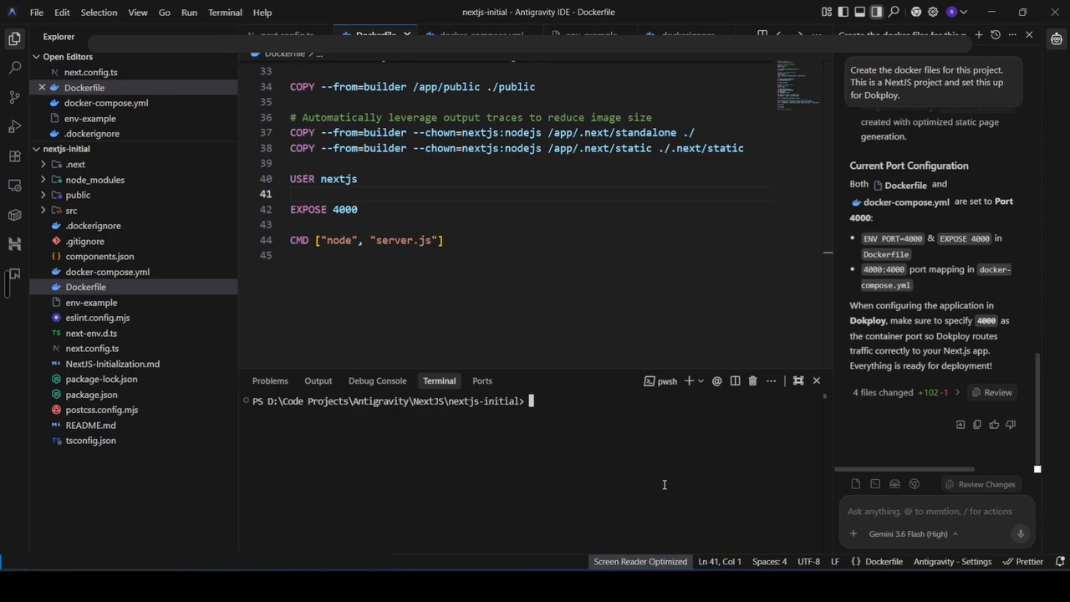
# Initialize a Git repository in the project terminal and add the nextjs-website GitHub repository as remote origin
pyautogui.write('git init')
pyautogui.press('Return')
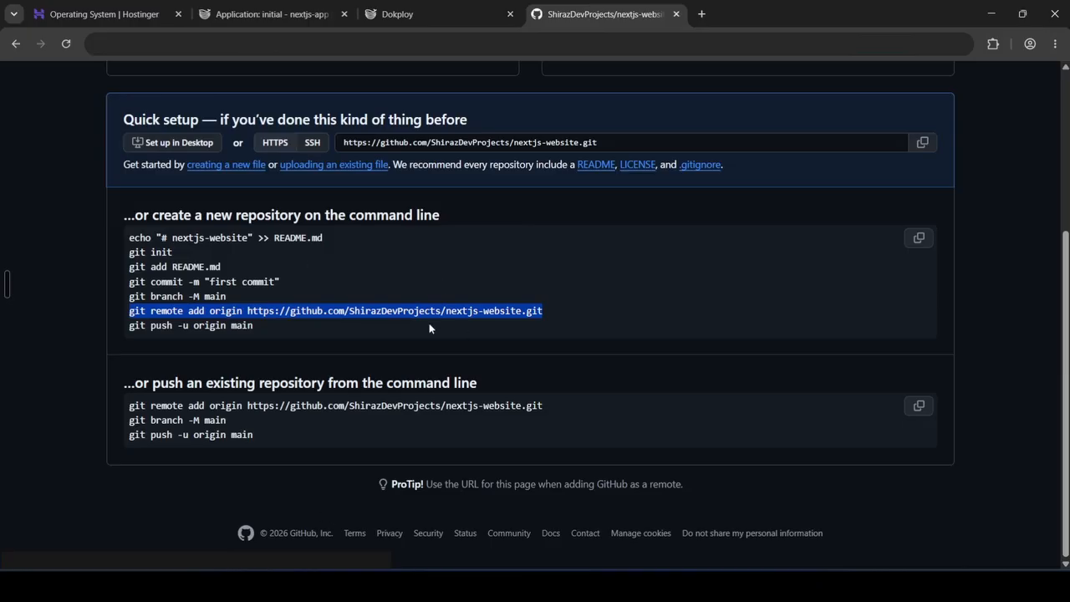
pyautogui.click(365, 585)
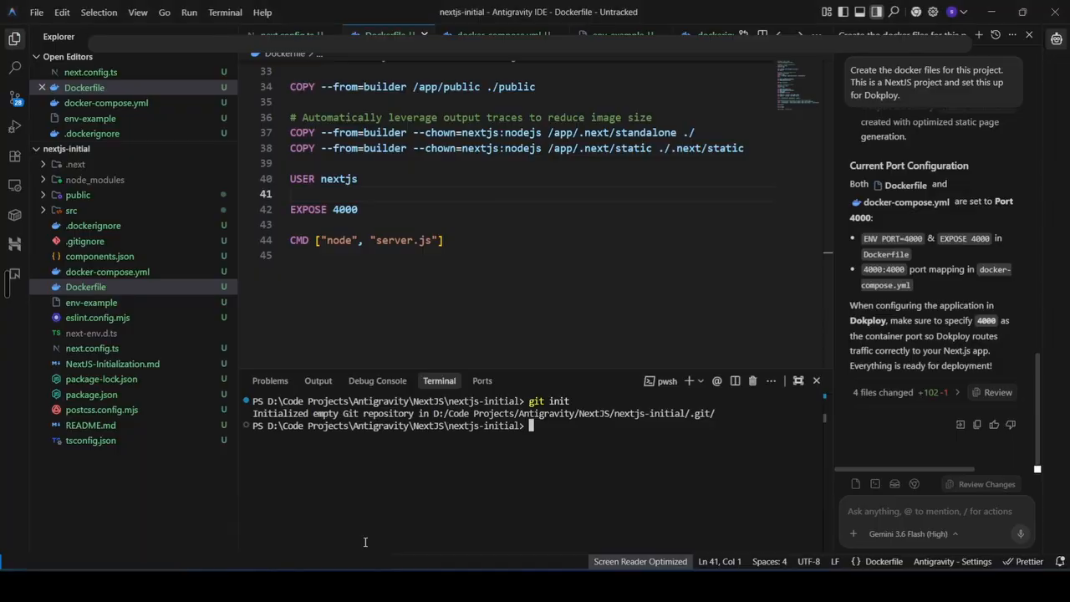
pyautogui.write('git remote add origin https://github.com/ShirazDevProjects/nextjs-website.git')
pyautogui.press('Return')
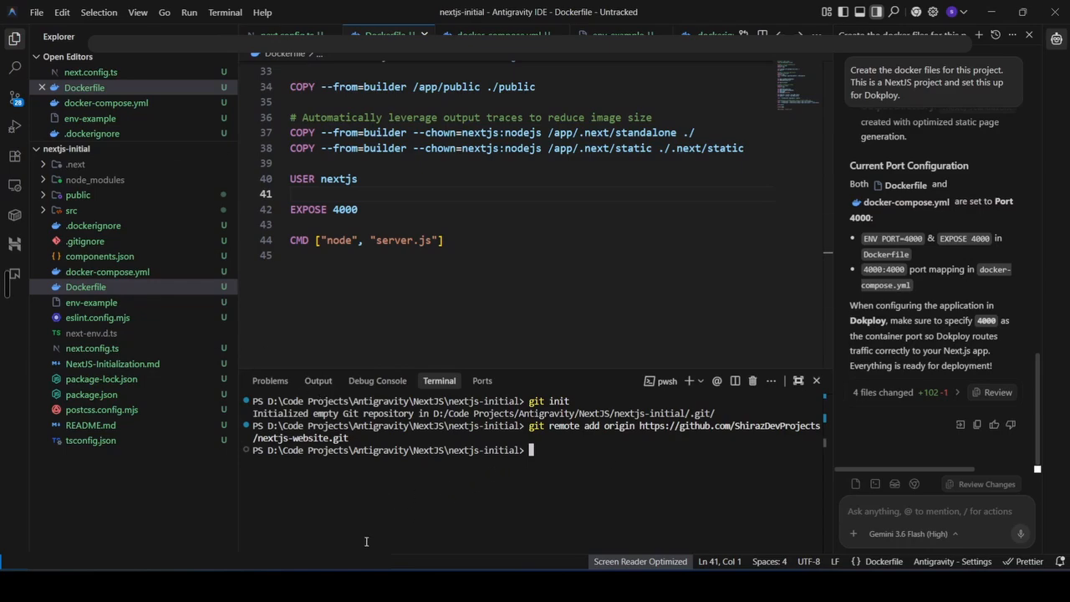
# Stage all project files with git add
pyautogui.write('git ')
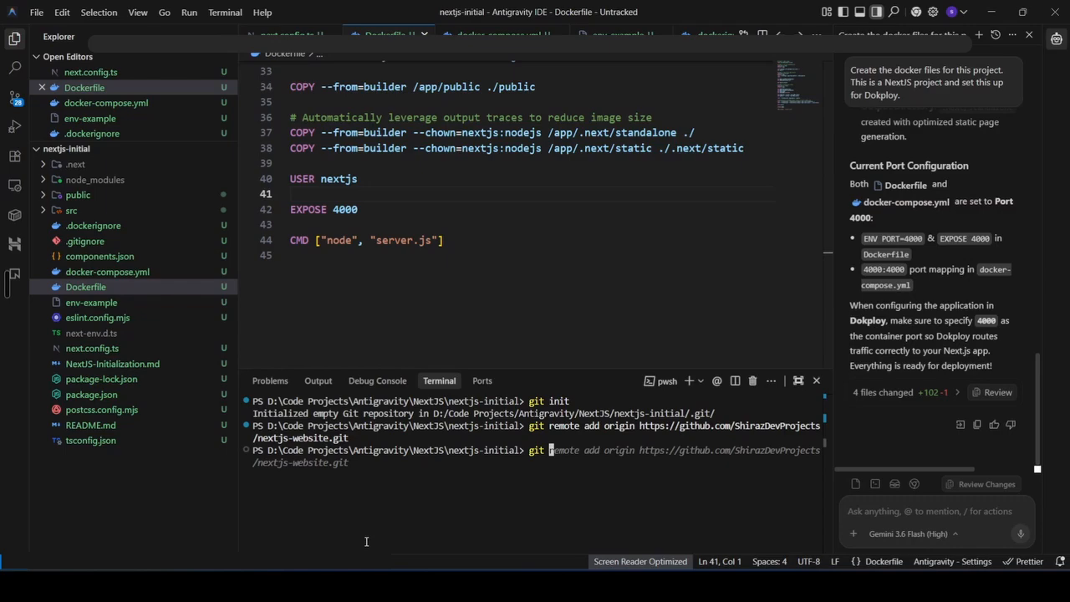
pyautogui.write('add .')
pyautogui.press('Return')
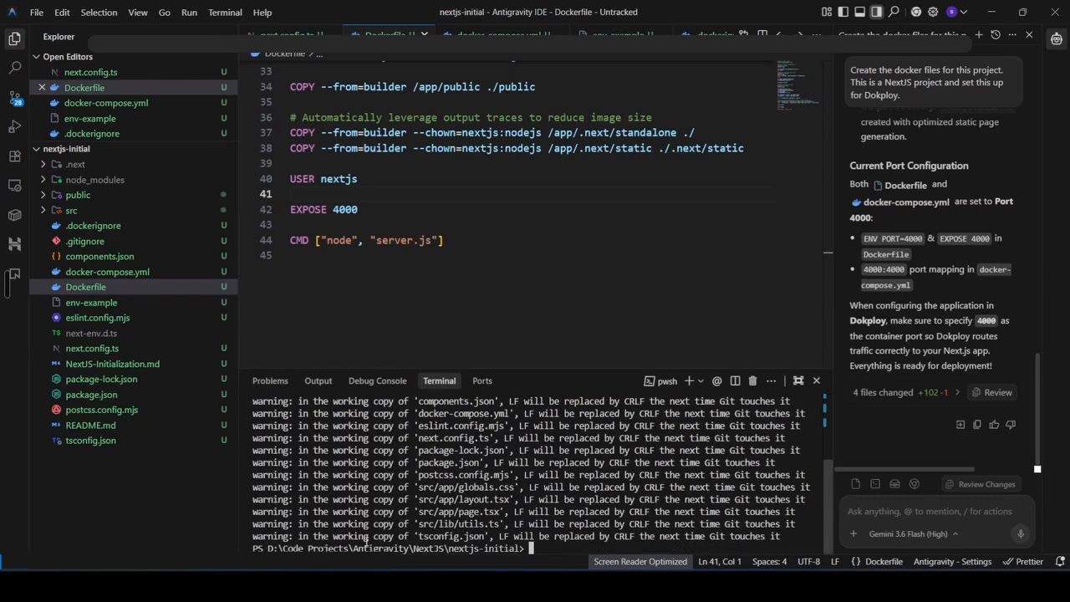
pyautogui.write('git add .')
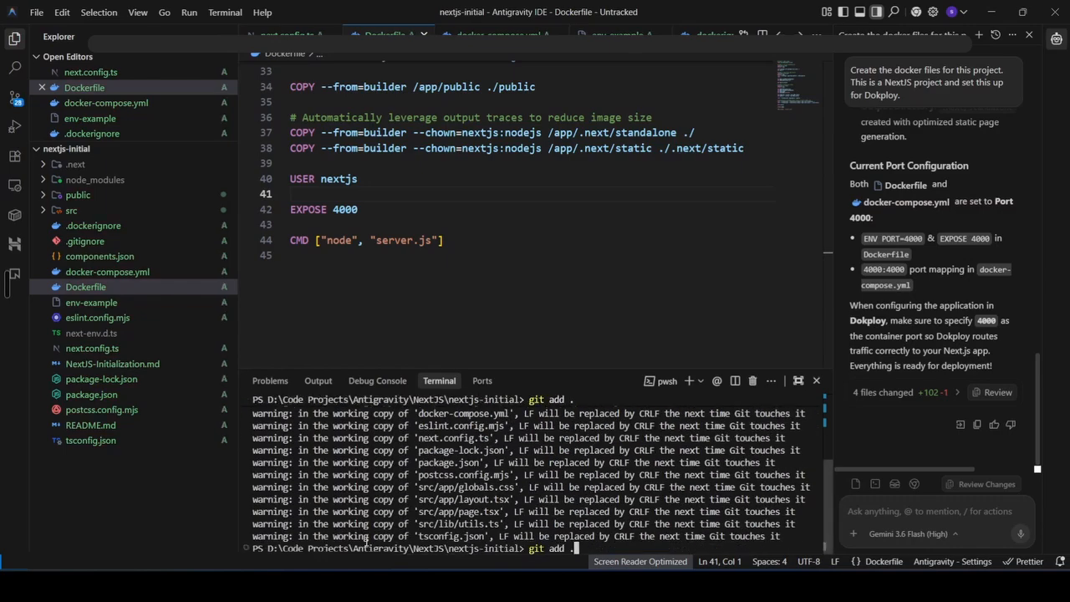
pyautogui.press('Return')
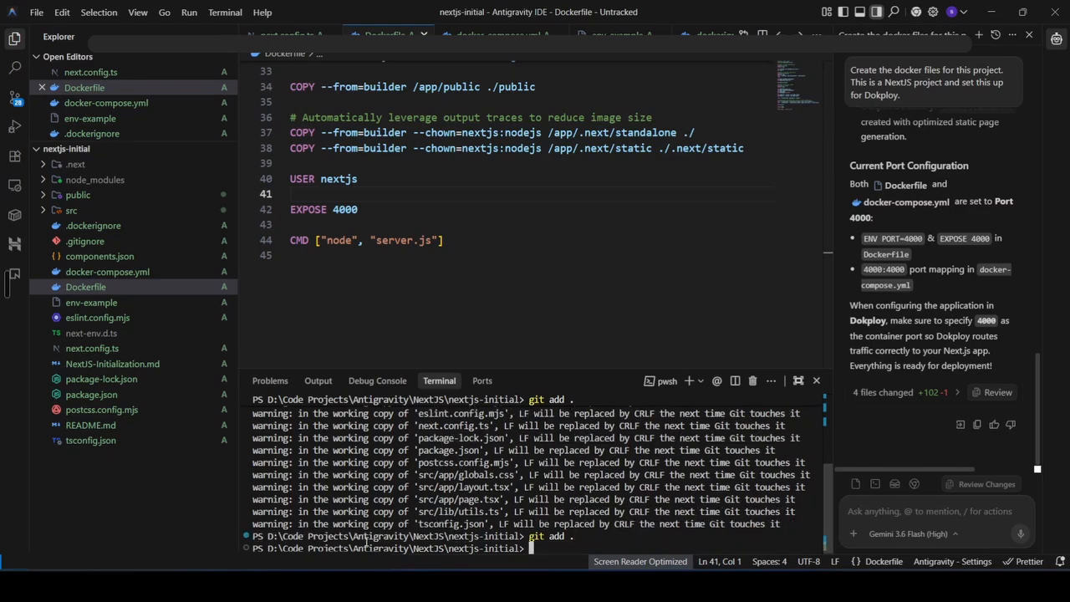
# Commit the staged files with the message "adding files"
pyautogui.write('git commit')
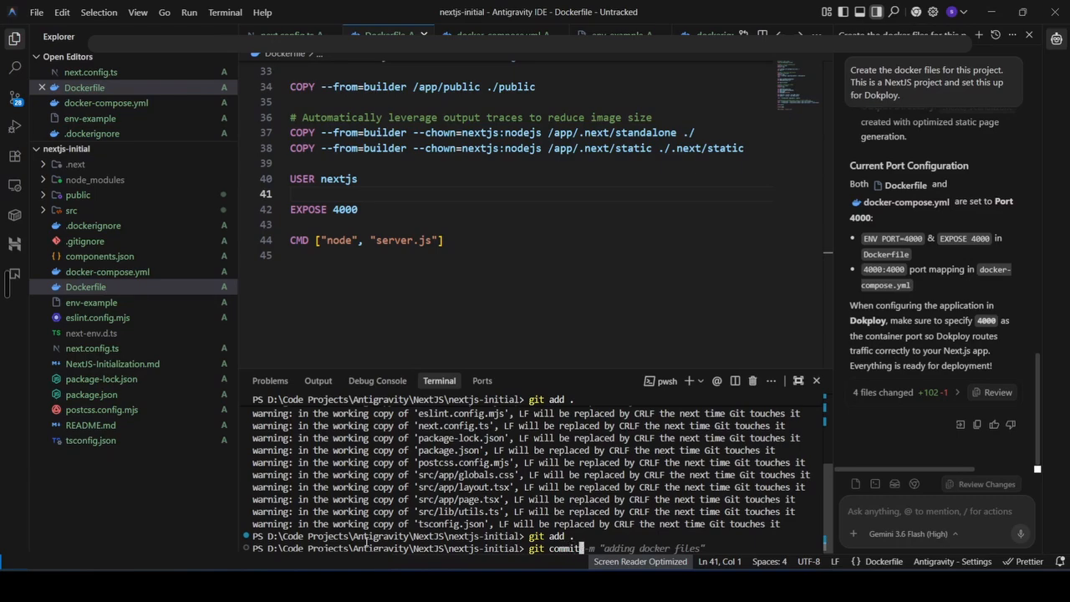
pyautogui.write(' -m ""')
pyautogui.press('Left')
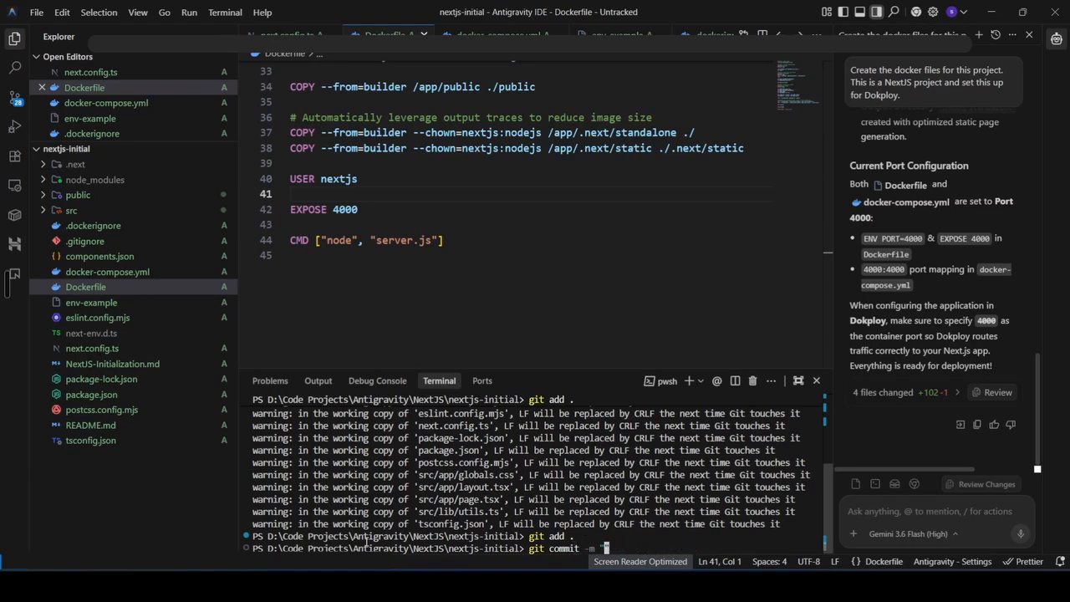
pyautogui.write('adding files')
pyautogui.write('"')
pyautogui.press('Return')
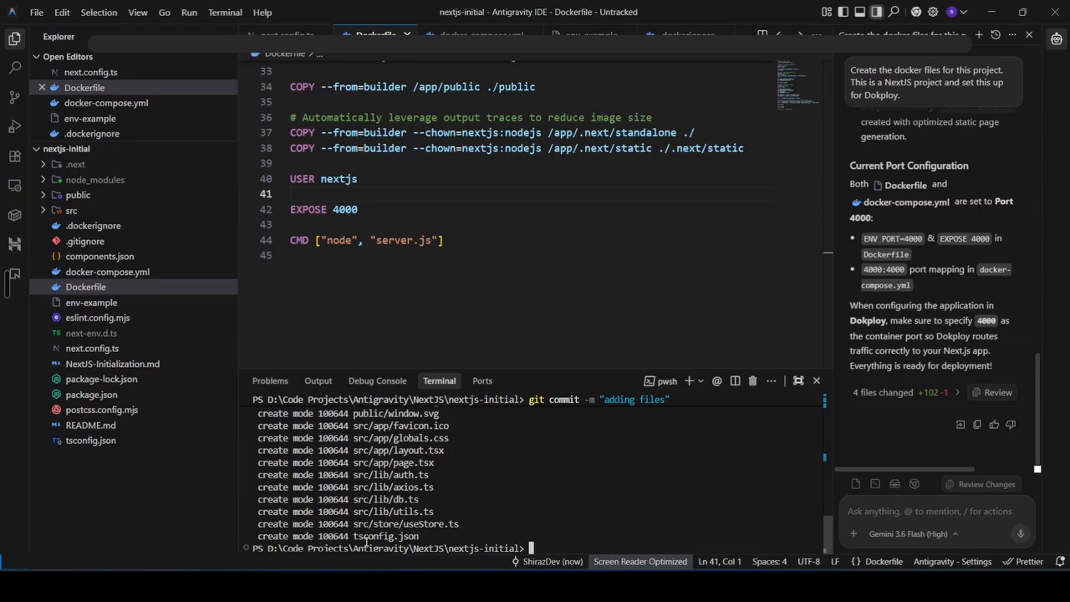
# Try to push to origin main with upstream tracking
pyautogui.write('git ')
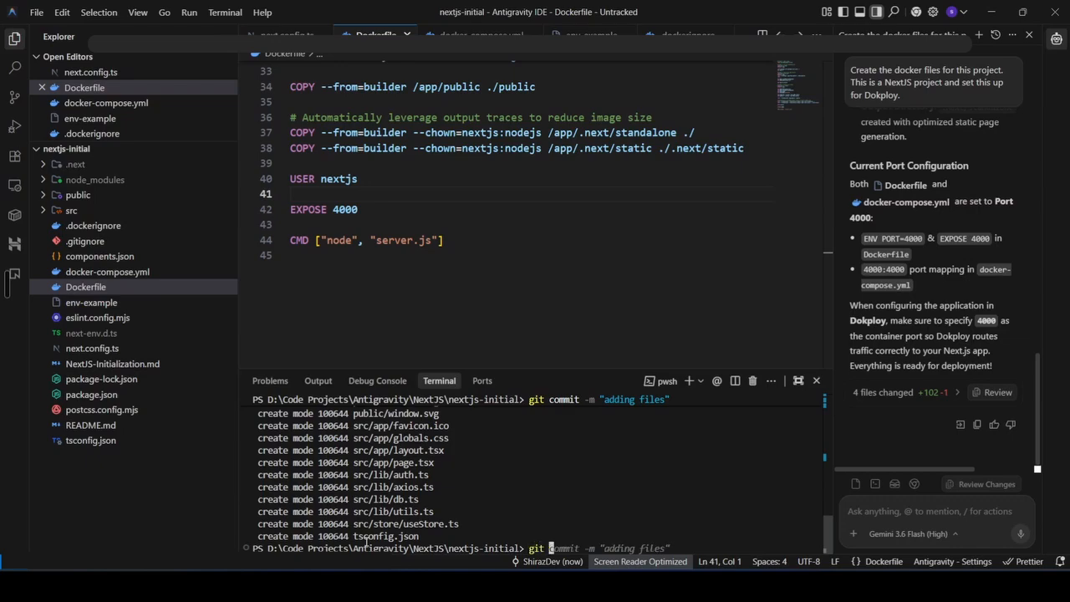
pyautogui.write('push')
pyautogui.press('Right')
pyautogui.press('Return')
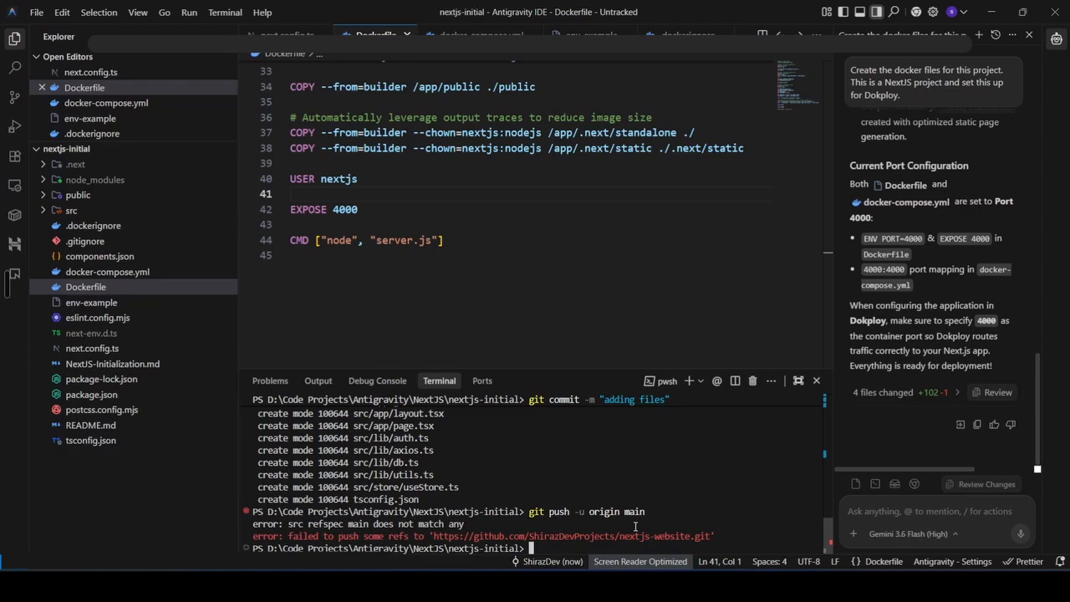
# Copy the branch rename command from the GitHub setup page and rename the local branch to main
pyautogui.click(589, 587)
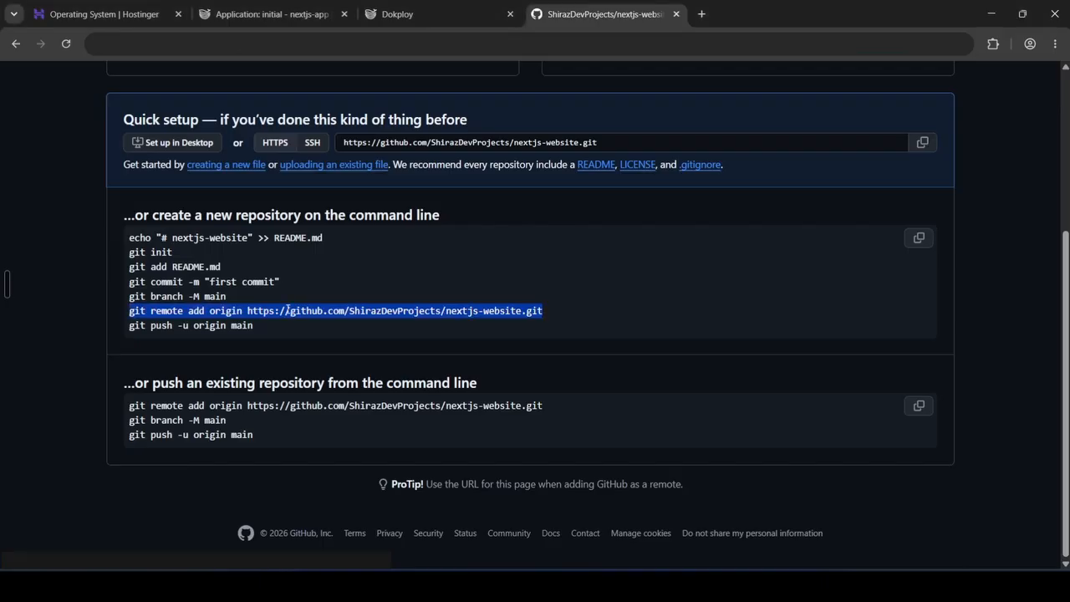
pyautogui.moveTo(130, 298); pyautogui.dragTo(208, 297)
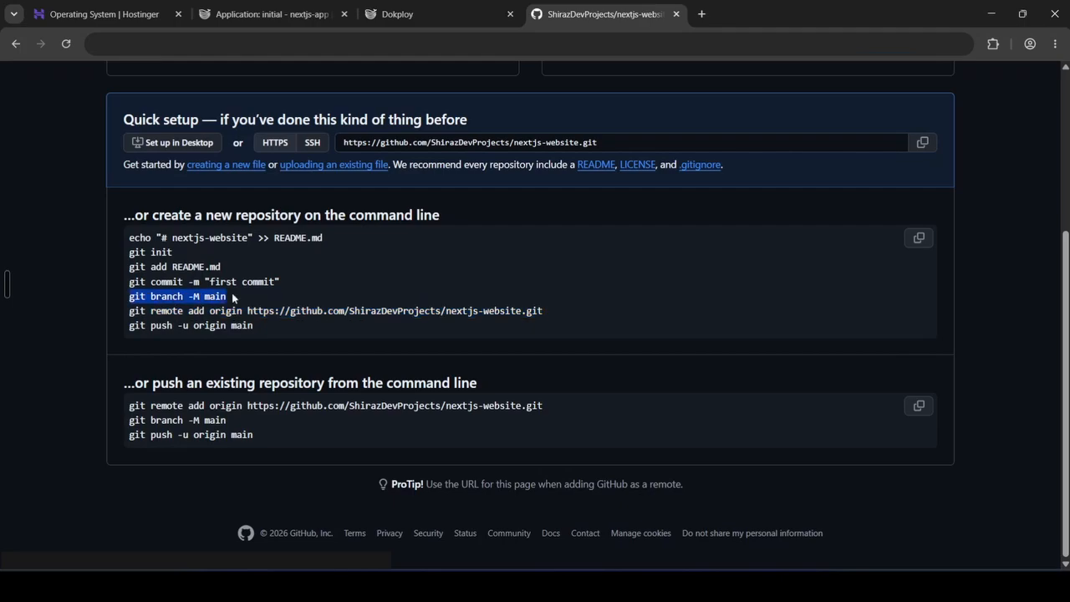
pyautogui.click(301, 586)
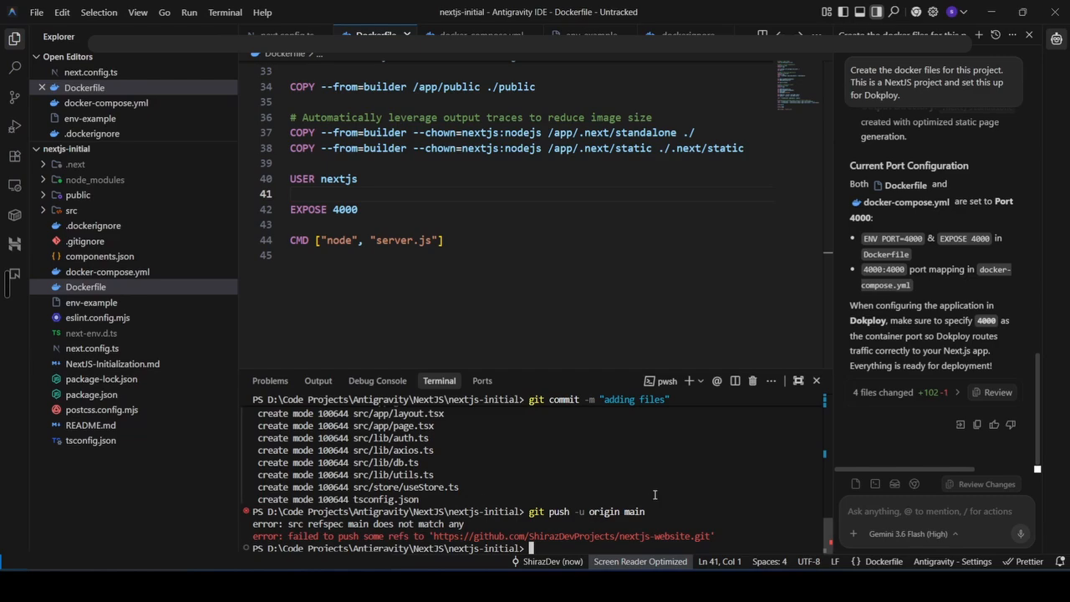
pyautogui.write('git branch -M main')
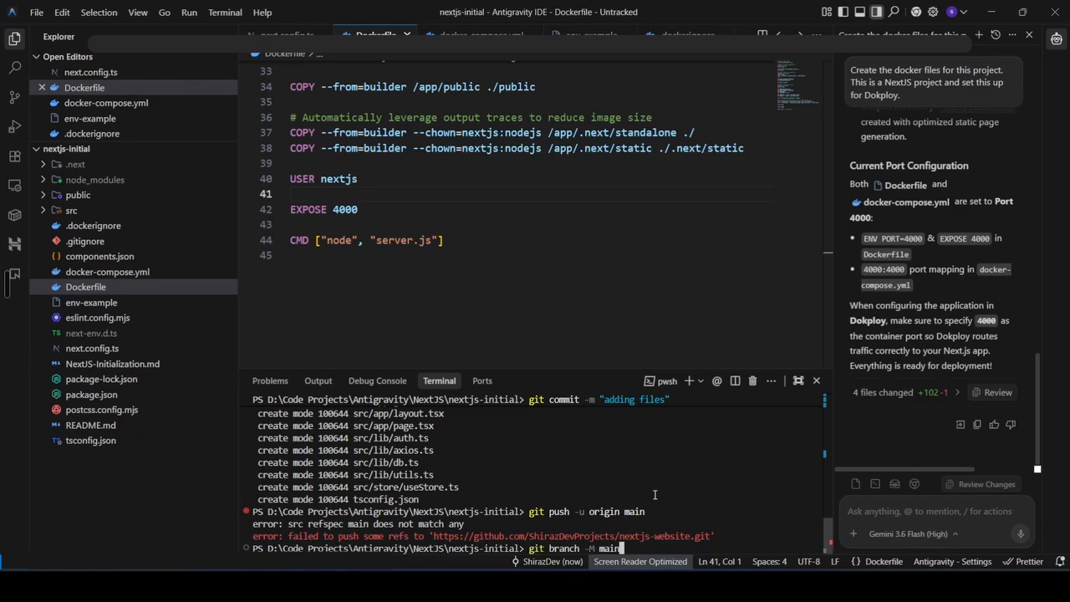
pyautogui.press('Return')
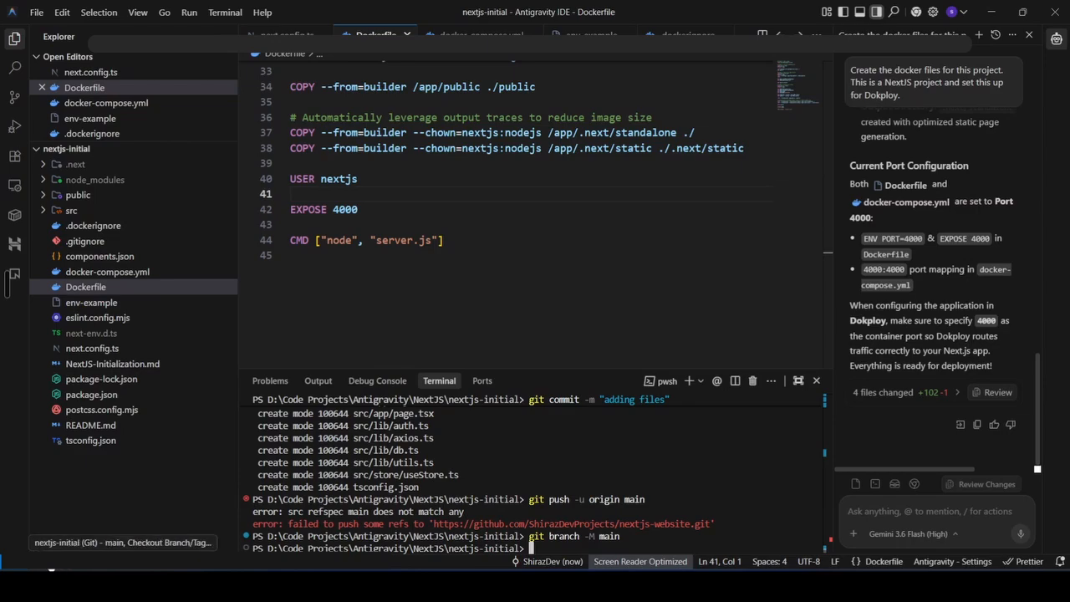
# Push the main branch to origin with upstream tracking
pyautogui.press('Up')
pyautogui.press('Up')
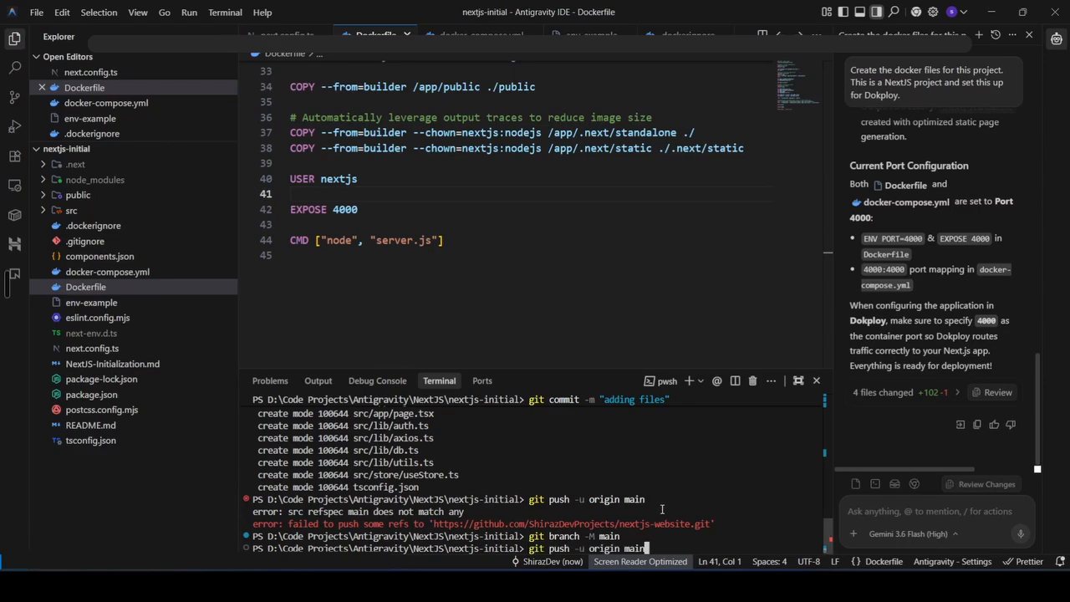
pyautogui.press('Return')
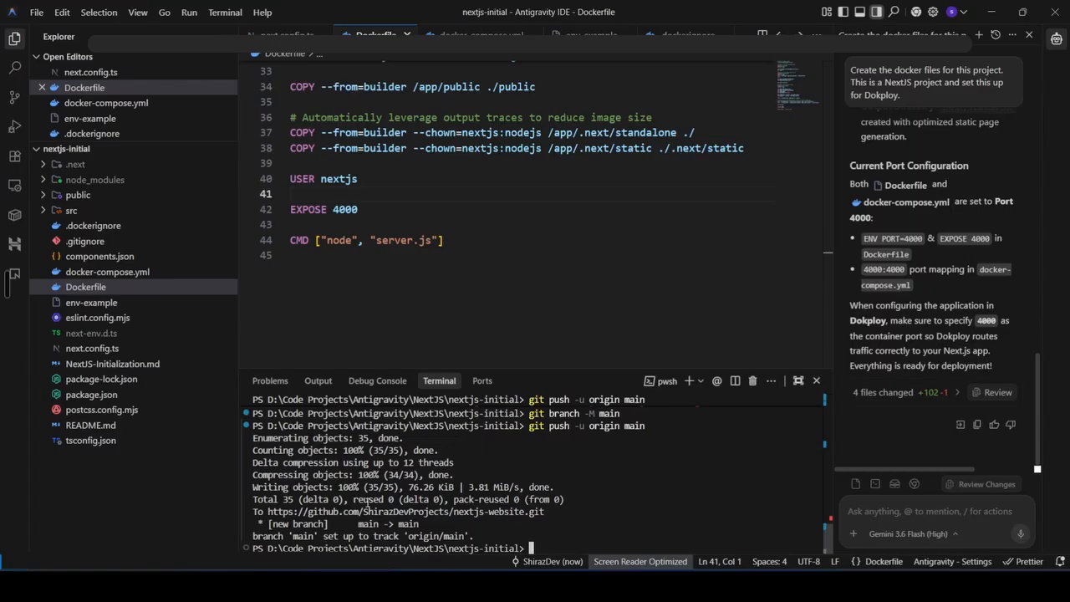
# From the Dokploy Git provider settings, create a GitHub App named Dokploy for the GitHub account
pyautogui.hotkey('alt', 'Tab')
pyautogui.click(66, 44)
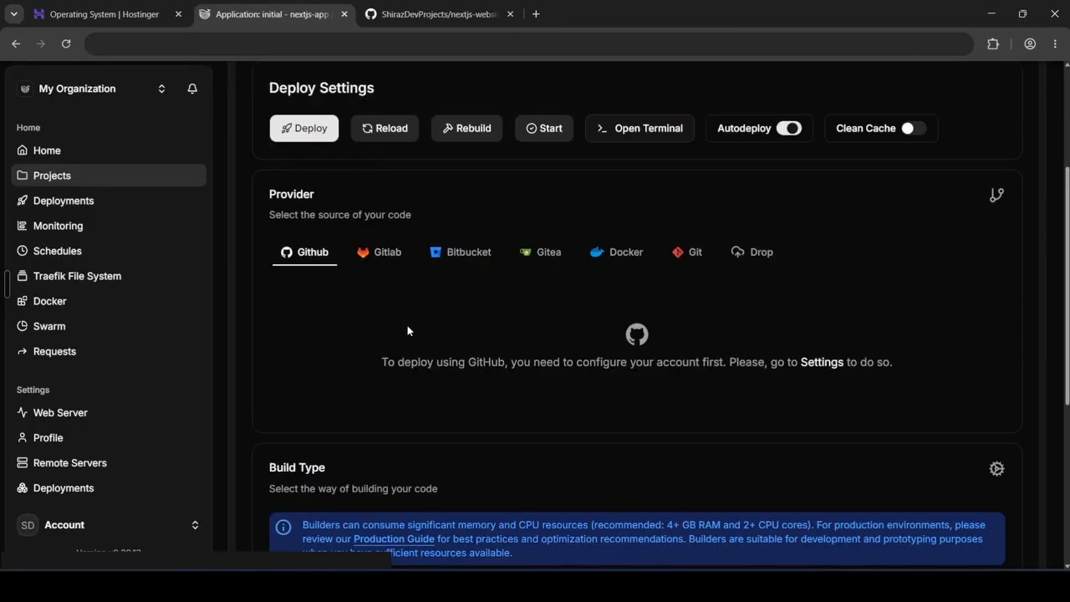
pyautogui.click(822, 363)
pyautogui.click(494, 298)
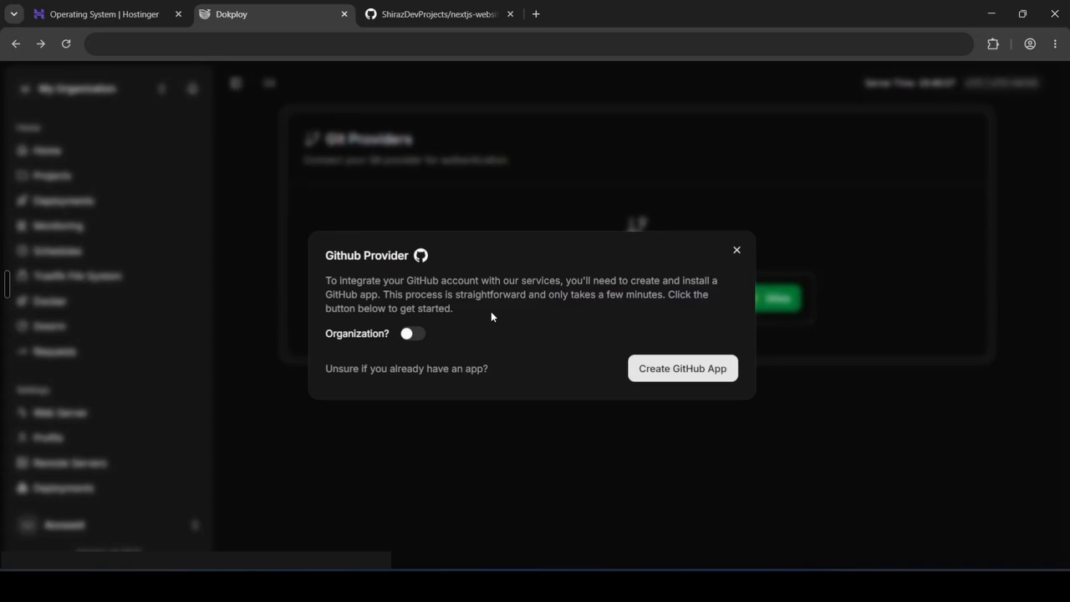
pyautogui.click(637, 369)
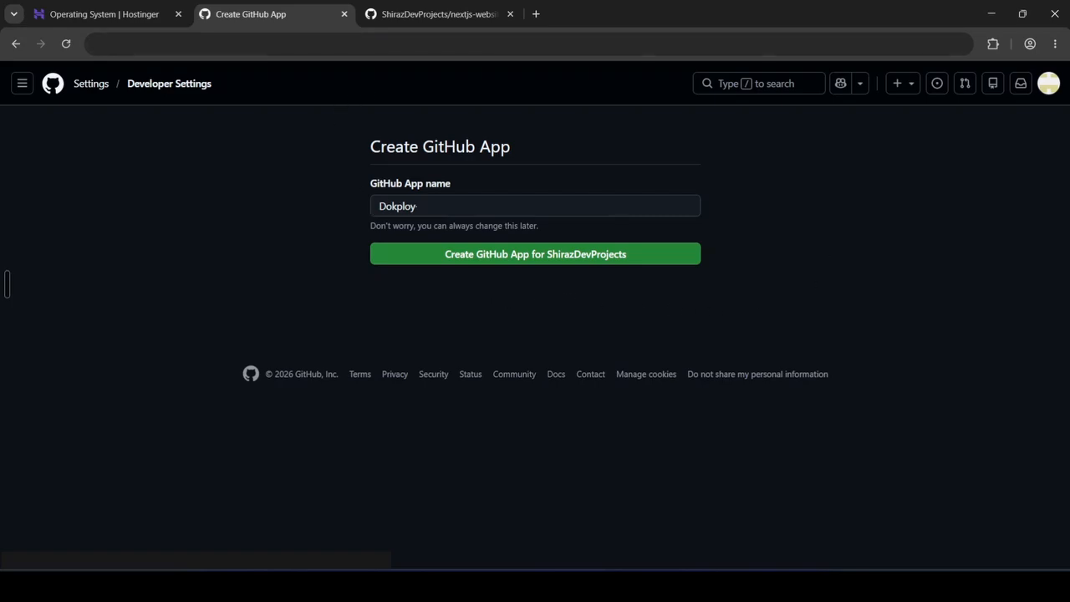
pyautogui.click(527, 259)
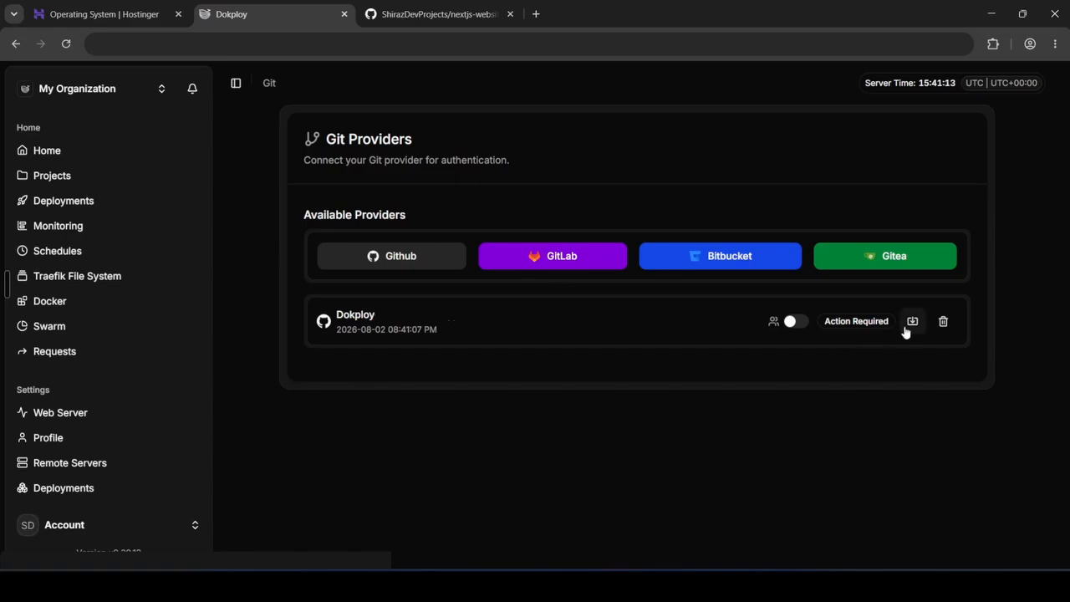
# Install and authorize the Dokploy GitHub app with access only to the nextjs-website repository
pyautogui.click(911, 323)
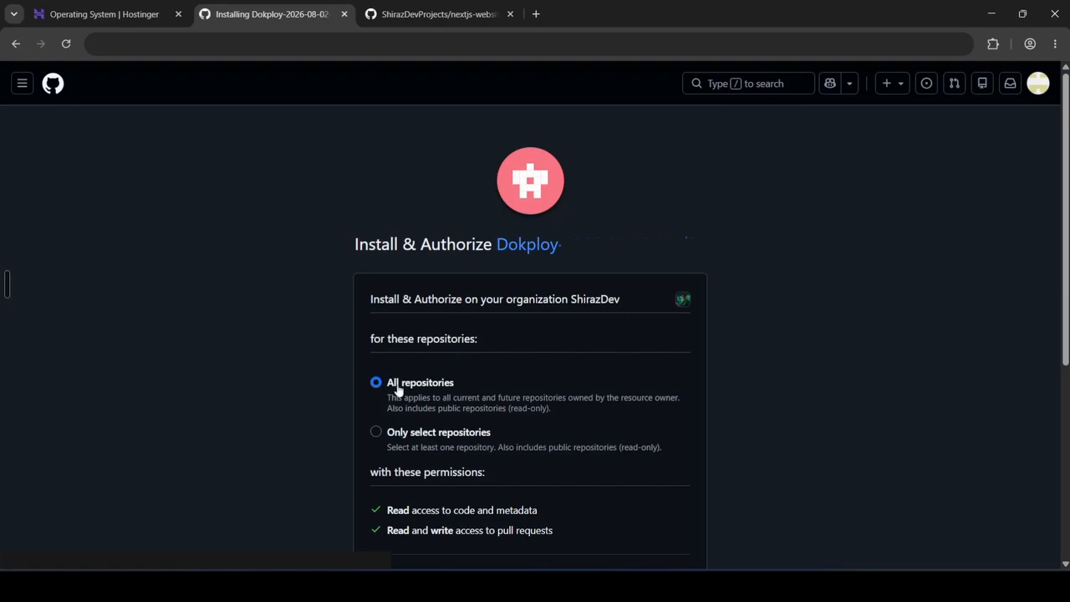
pyautogui.click(471, 437)
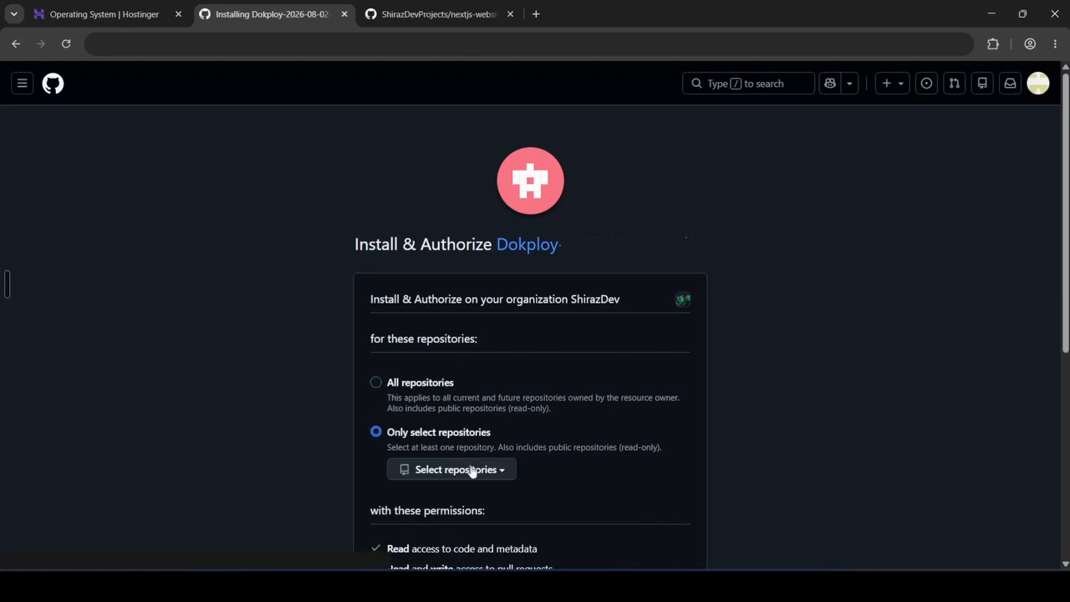
pyautogui.click(471, 470)
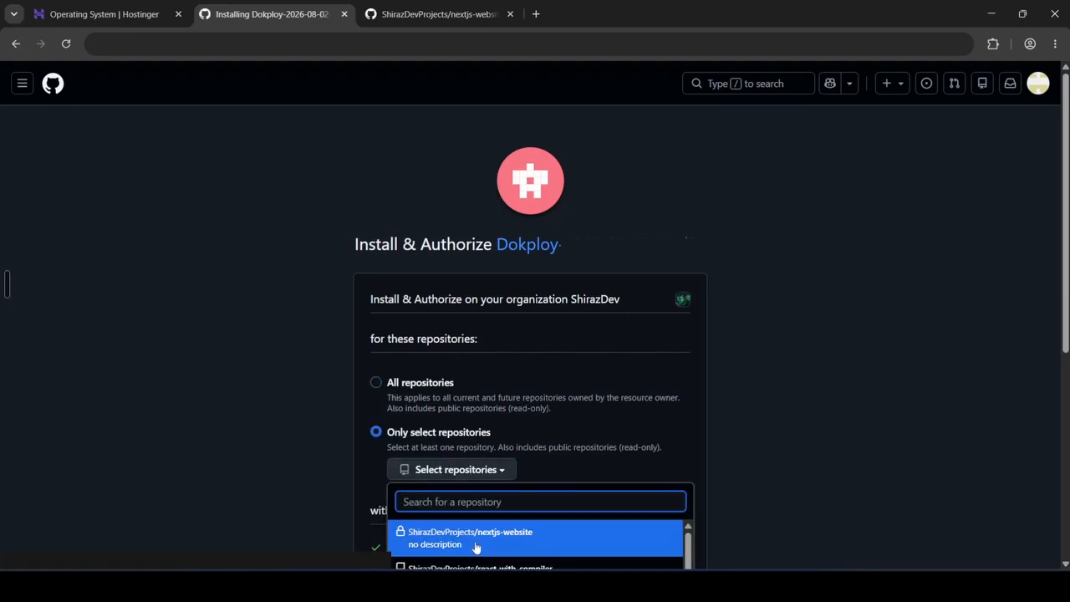
pyautogui.click(522, 540)
pyautogui.scroll(-4, 527, 501)
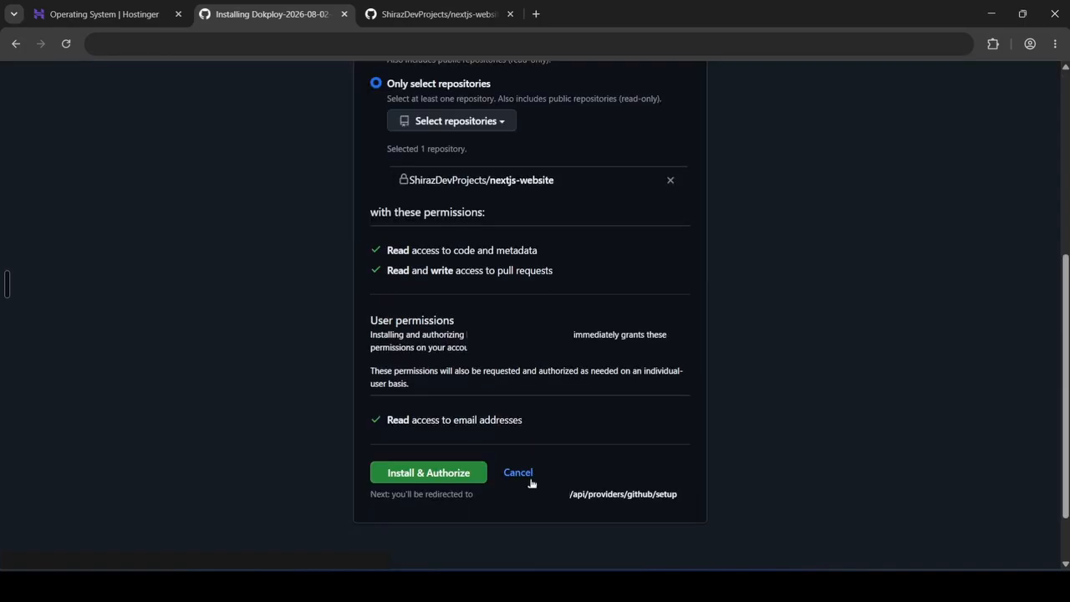
pyautogui.click(422, 475)
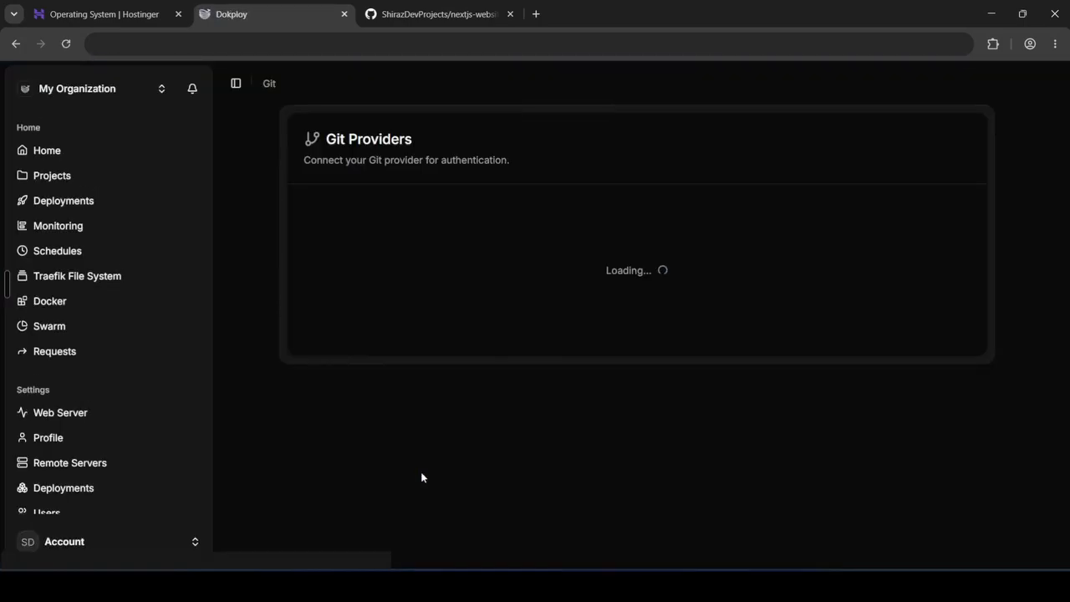
# Open the initial application in the nextjs-app project, set its build type to Dockerfile and save
pyautogui.click(52, 177)
pyautogui.click(332, 301)
pyautogui.click(332, 301)
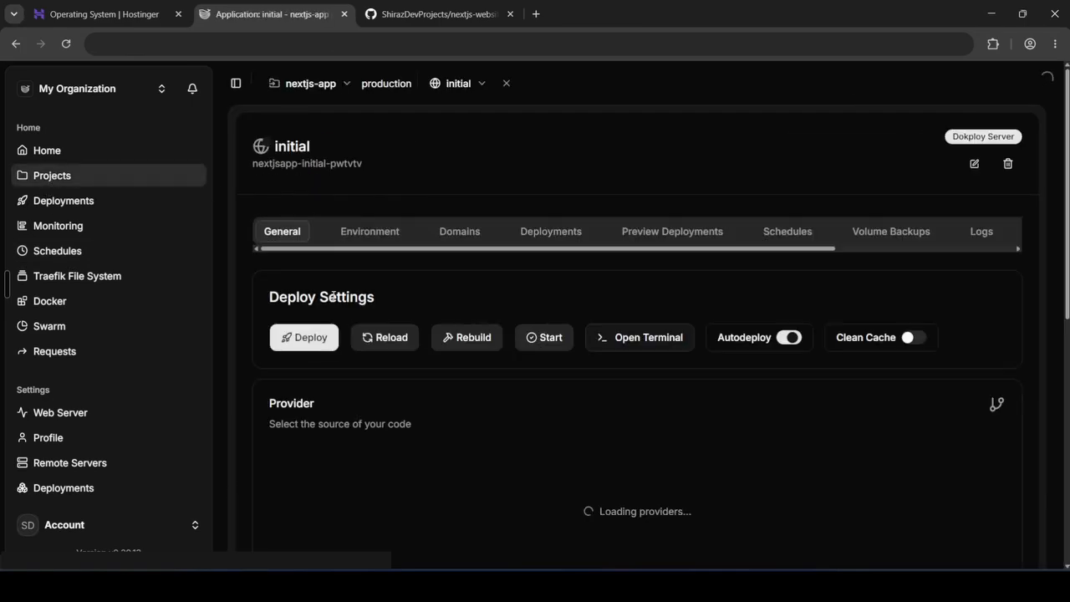
pyautogui.scroll(-5, 475, 360)
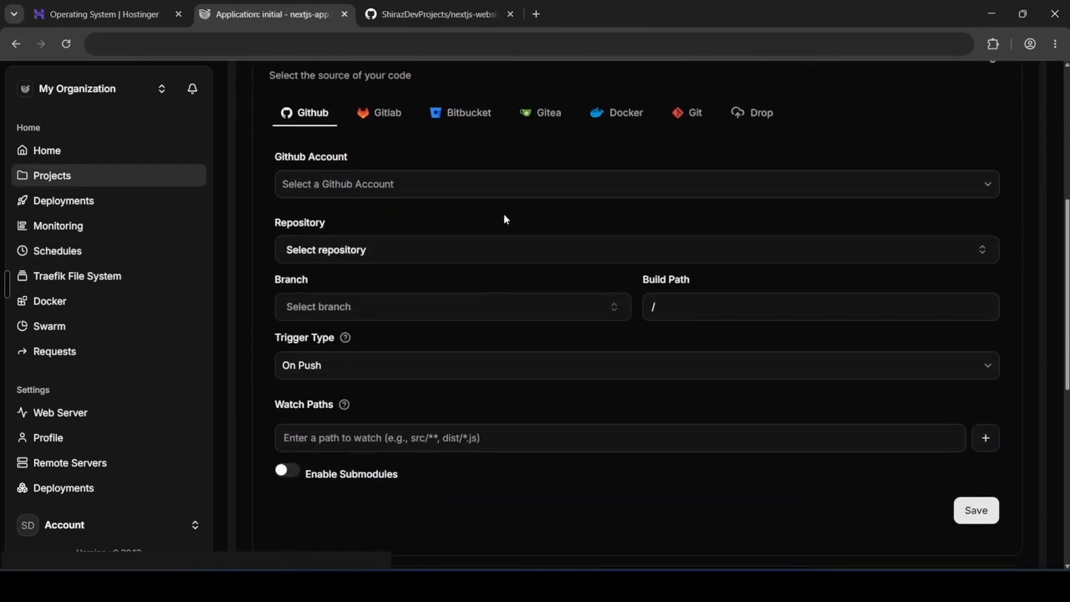
pyautogui.scroll(-5, 452, 311)
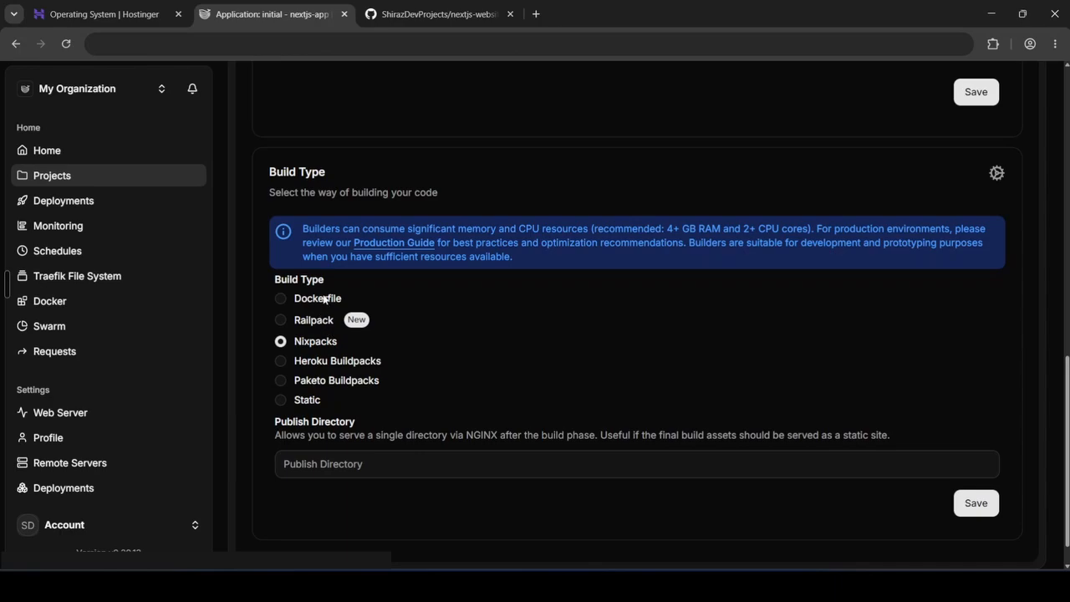
pyautogui.click(326, 299)
pyautogui.scroll(-3, 535, 327)
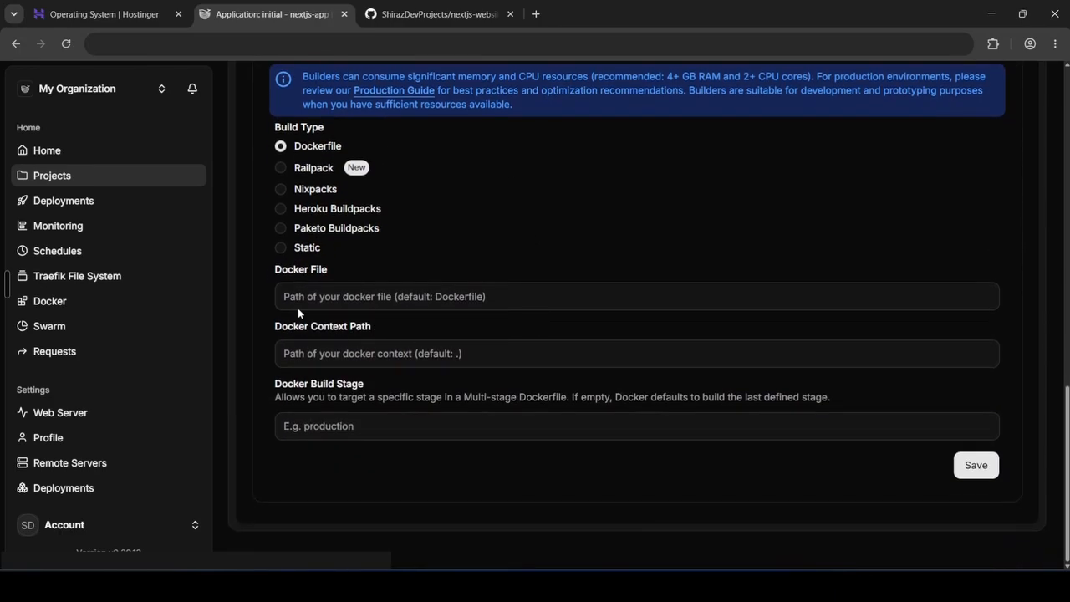
pyautogui.click(418, 17)
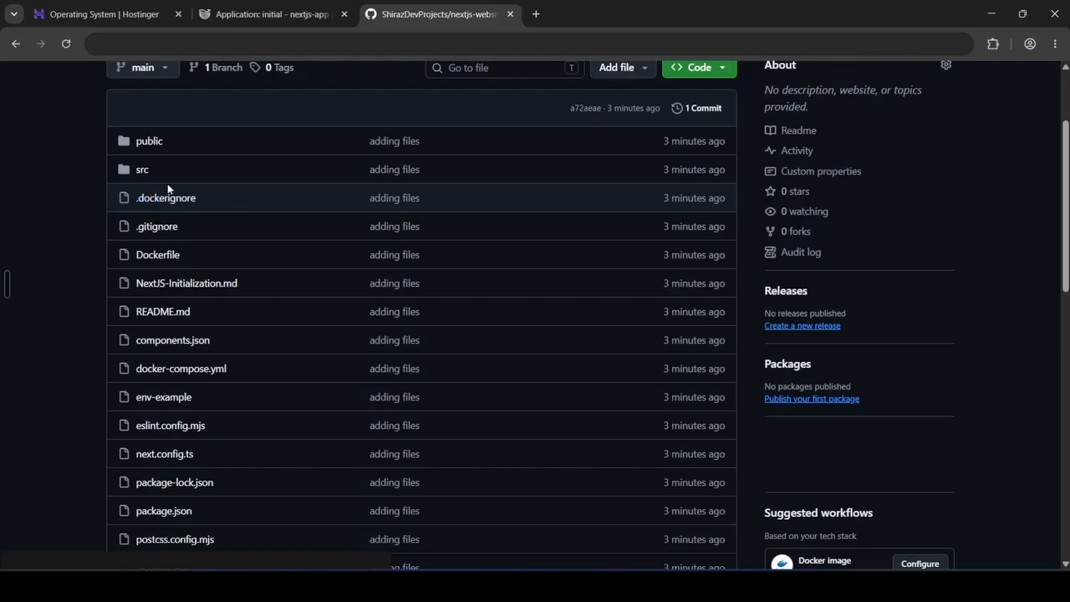
pyautogui.click(271, 14)
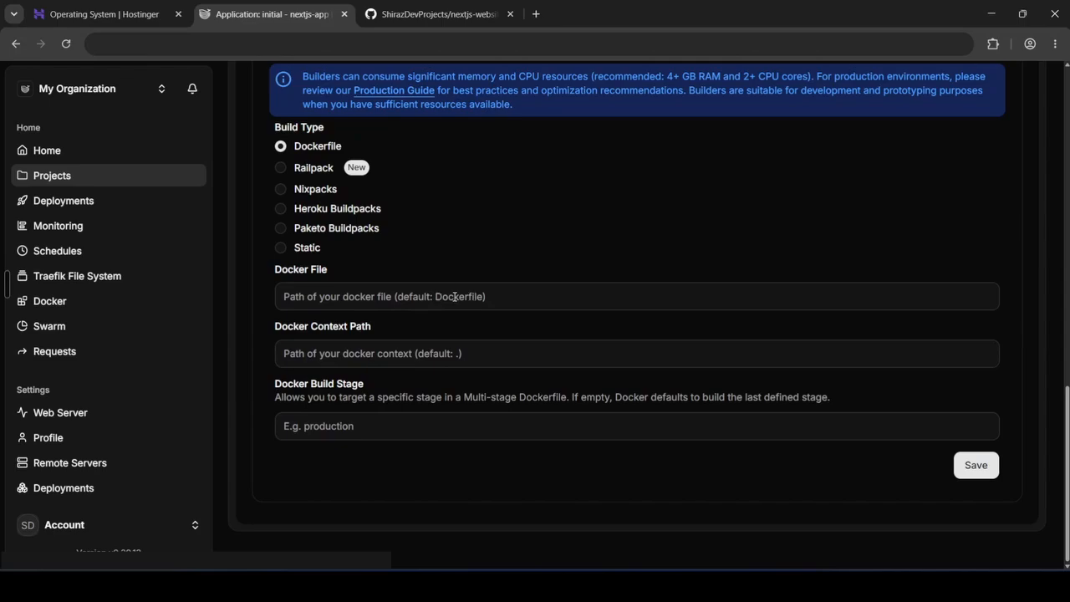
pyautogui.click(976, 465)
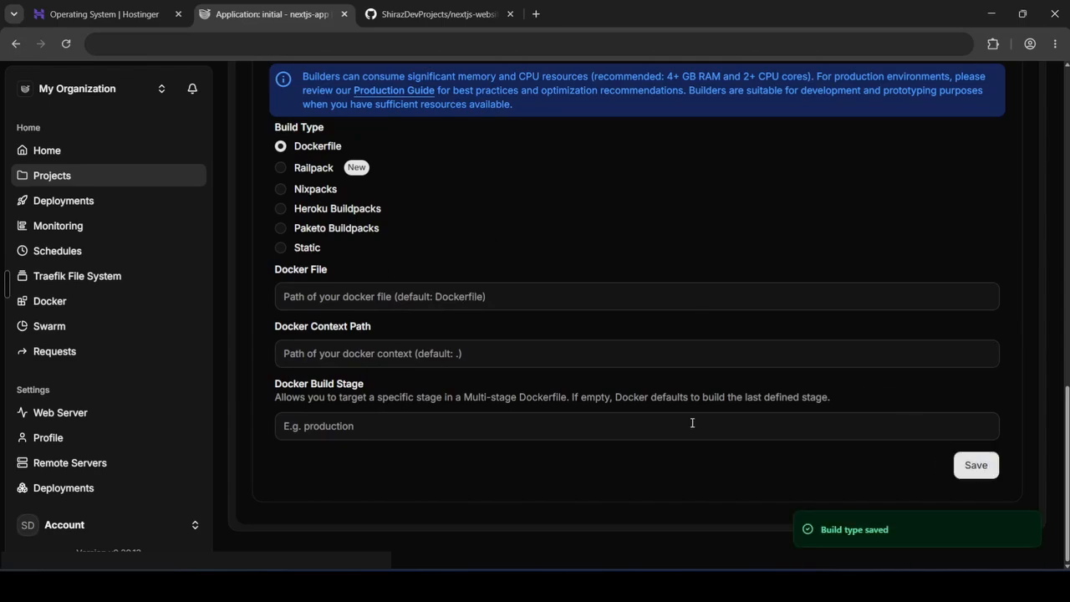
# Set the application source to the Dokploy GitHub account, nextjs-website repository and main branch with On Push trigger, and save
pyautogui.scroll(6, 693, 423)
pyautogui.click(358, 172)
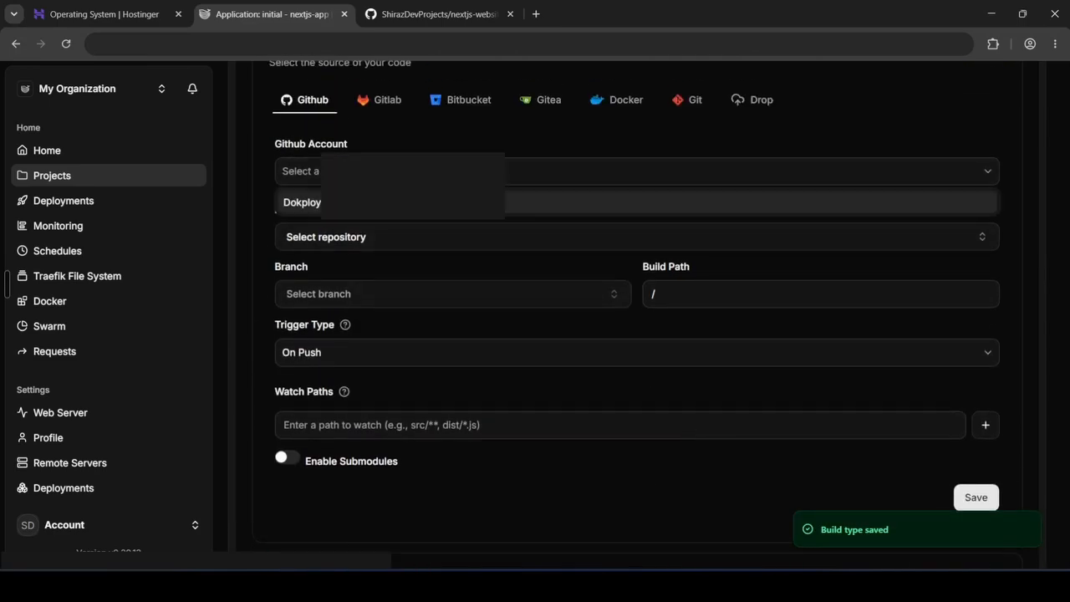
pyautogui.click(368, 203)
pyautogui.click(385, 239)
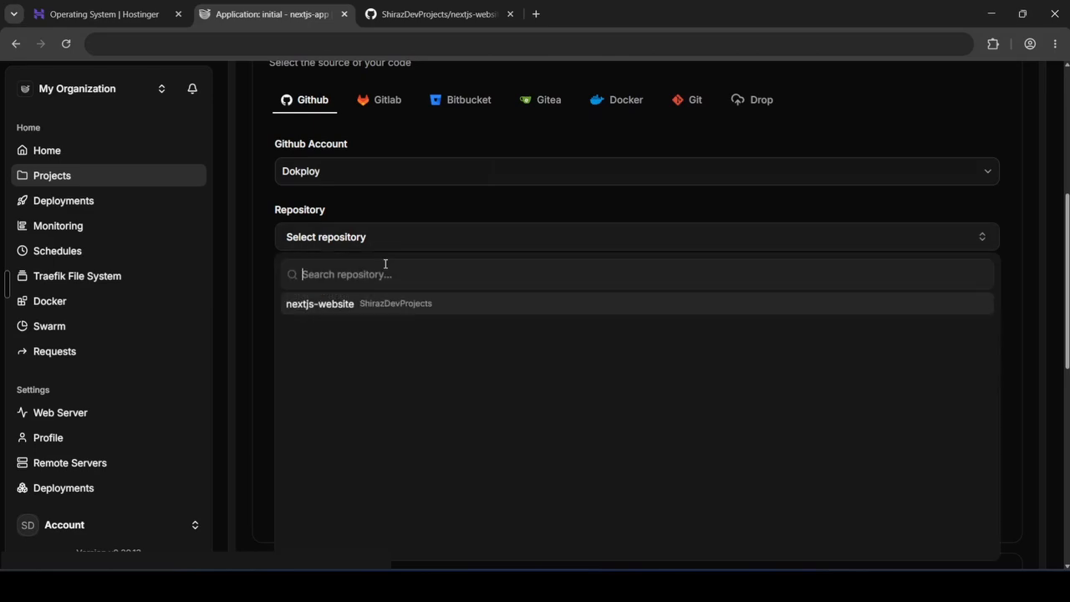
pyautogui.click(373, 307)
pyautogui.click(346, 299)
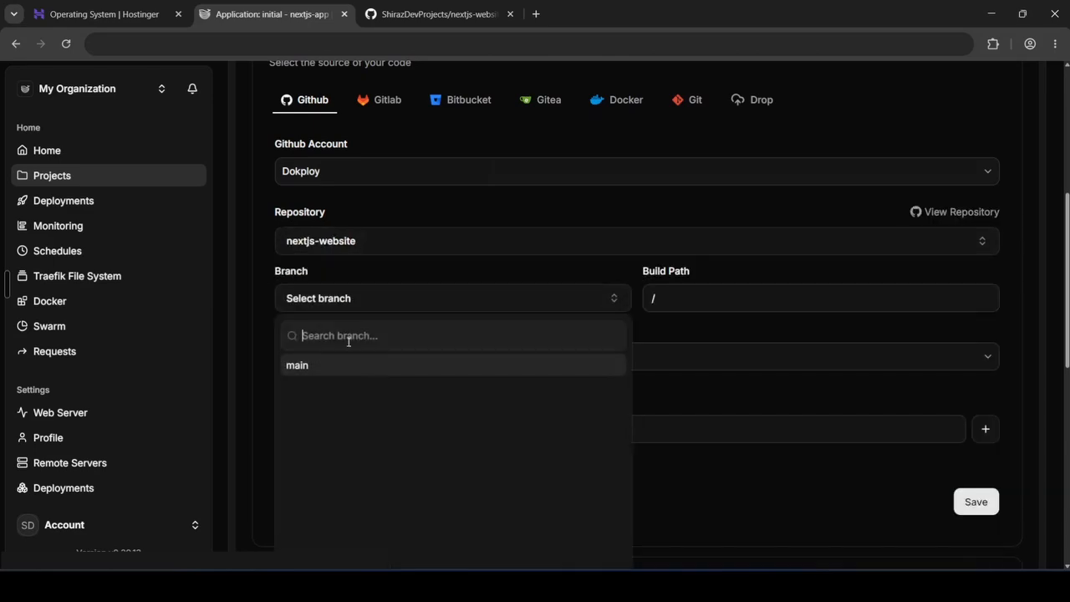
pyautogui.click(332, 365)
pyautogui.click(257, 347)
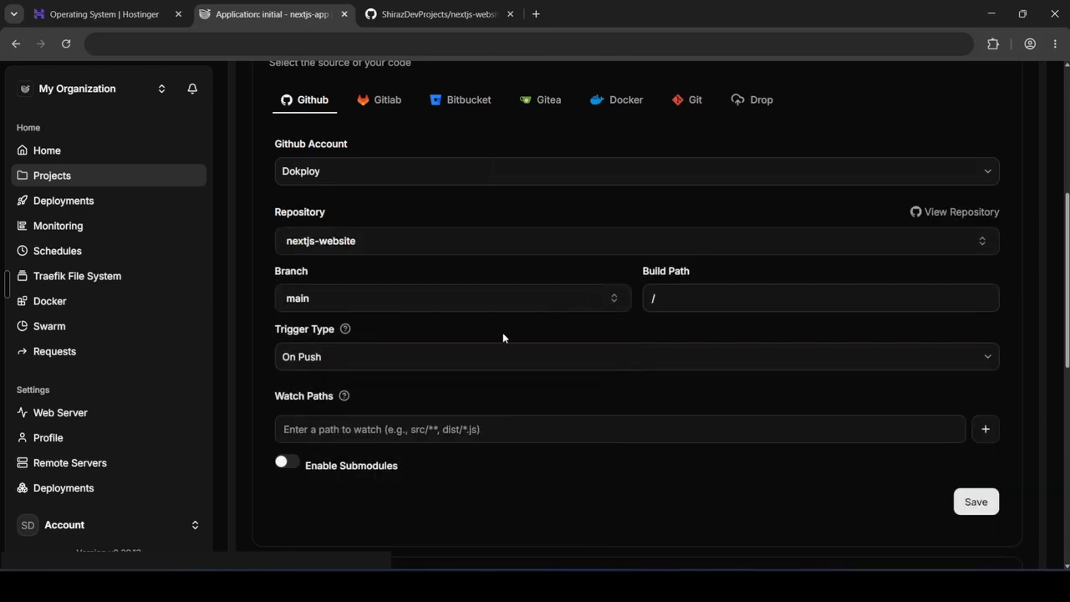
pyautogui.click(441, 362)
pyautogui.click(351, 390)
pyautogui.click(959, 502)
# Deploy the application manually
pyautogui.scroll(3, 615, 443)
pyautogui.click(285, 183)
pyautogui.click(665, 350)
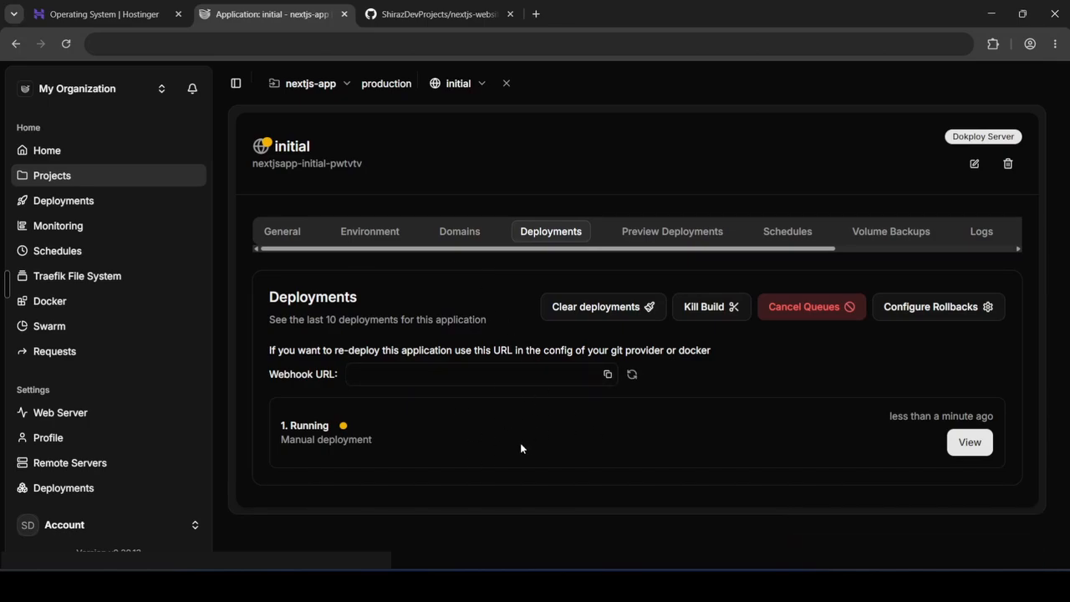
# Add a domain to the application, pasting the VPS hostname from the Hostinger VPS overview as the host
pyautogui.click(469, 239)
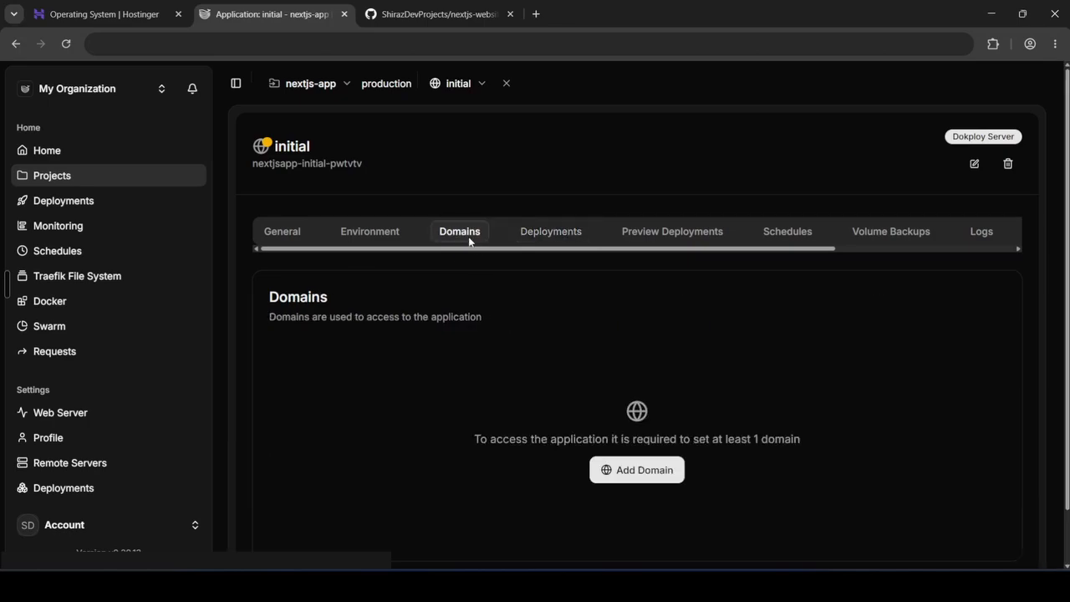
pyautogui.click(602, 469)
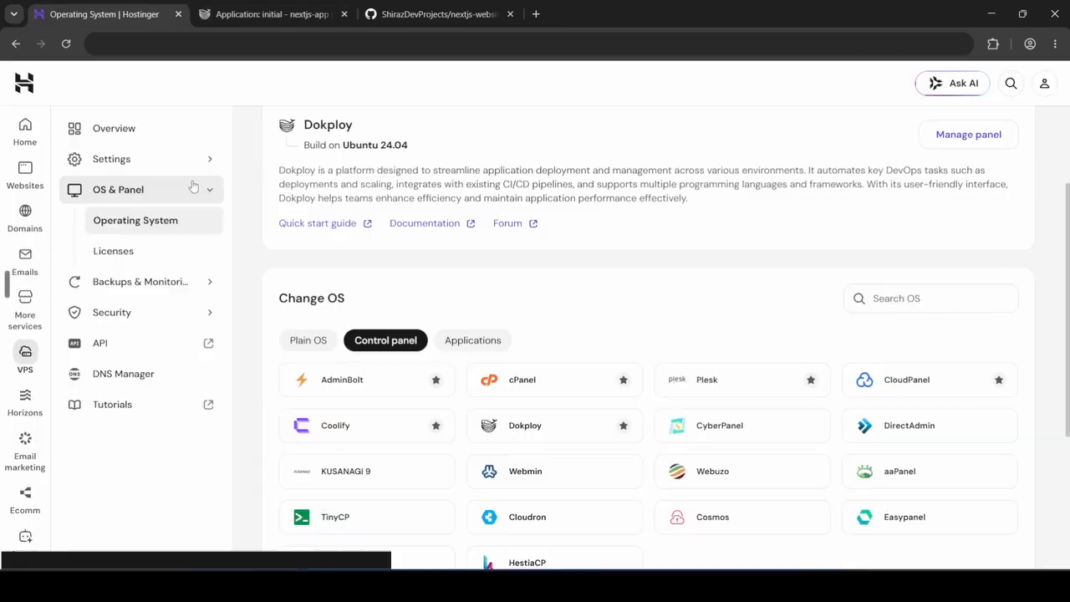
pyautogui.click(159, 128)
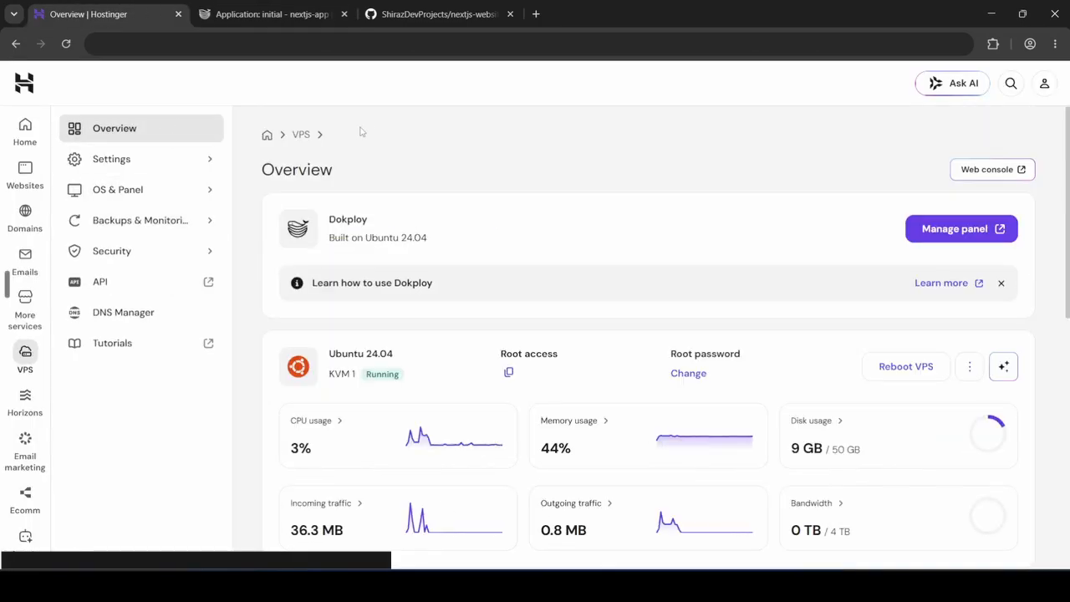
pyautogui.scroll(-10, 512, 294)
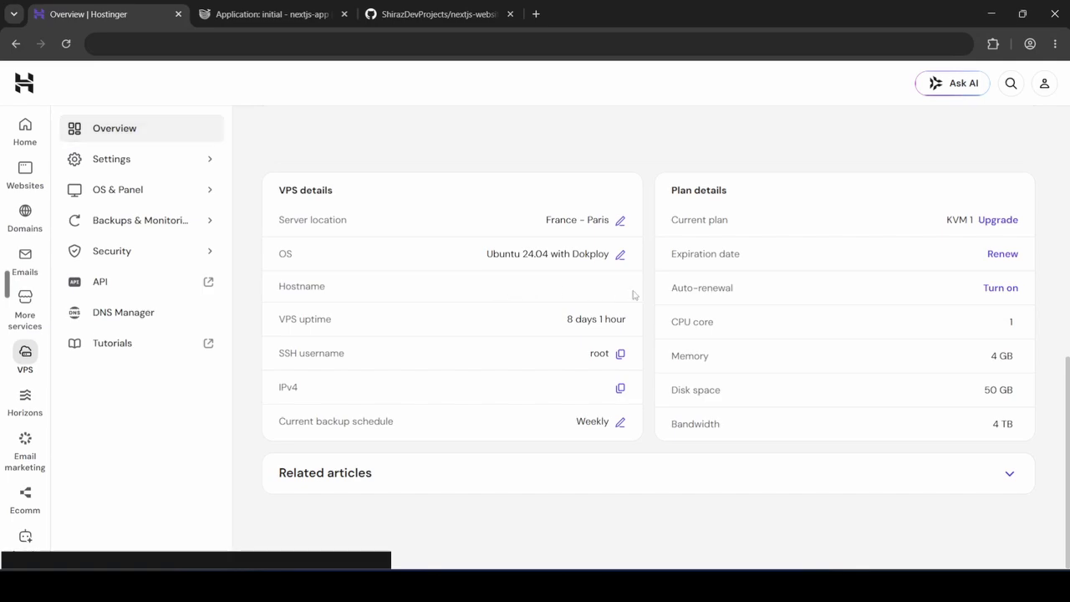
pyautogui.click(281, 23)
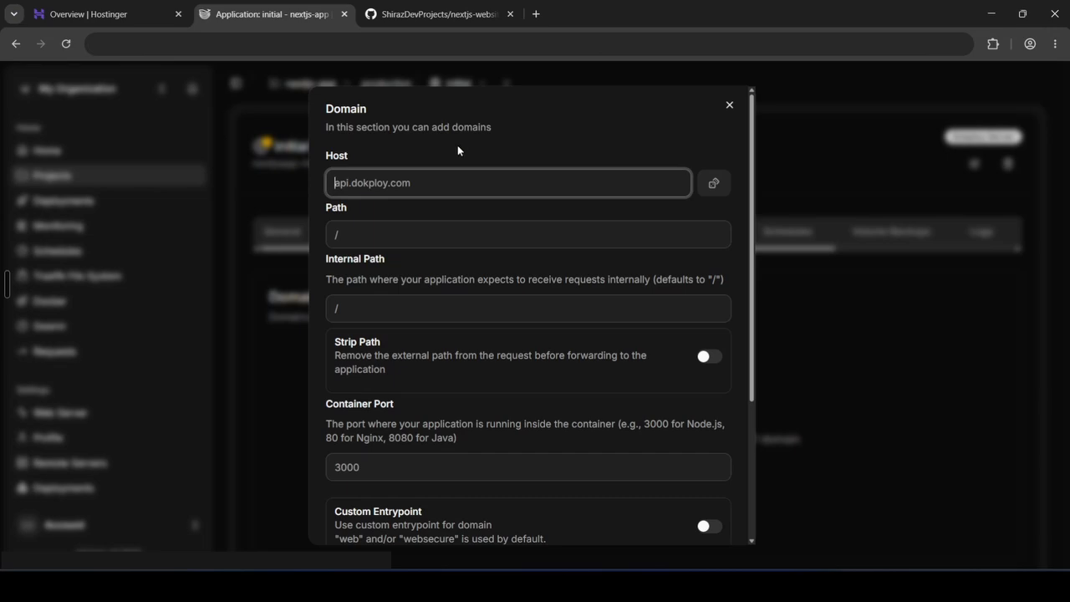
pyautogui.hotkey('ctrl', 'v')
pyautogui.click(392, 235)
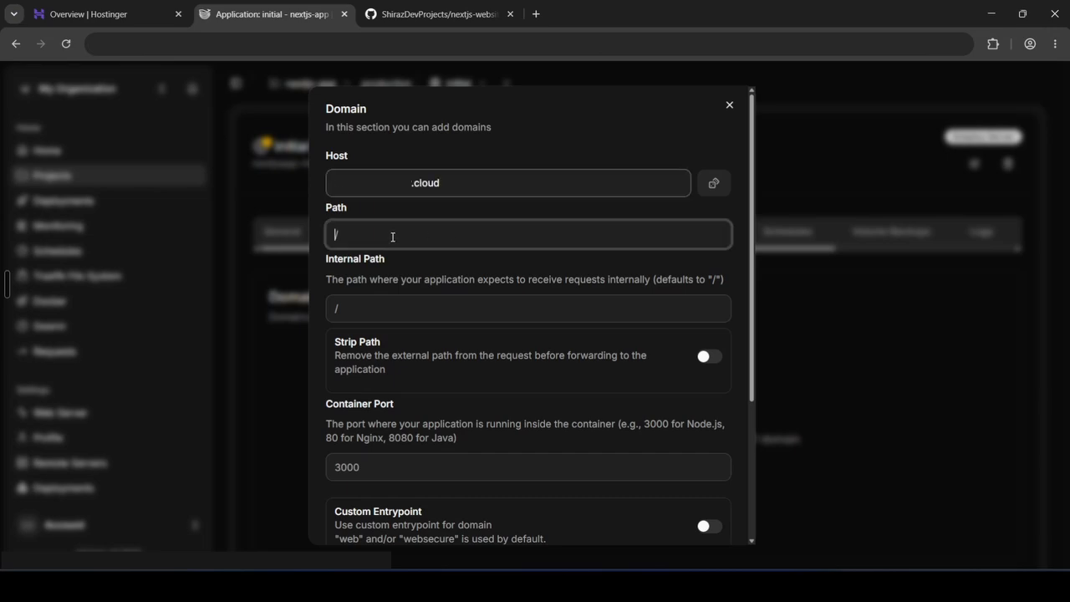
pyautogui.press('Tab')
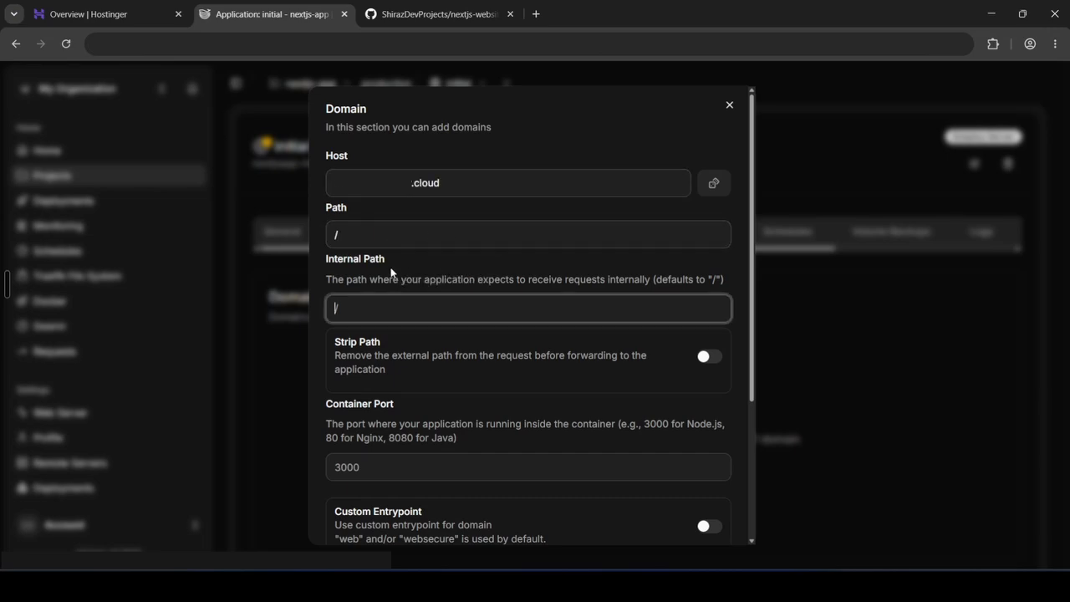
# Set the domain's container port to 4000
pyautogui.scroll(-2, 425, 303)
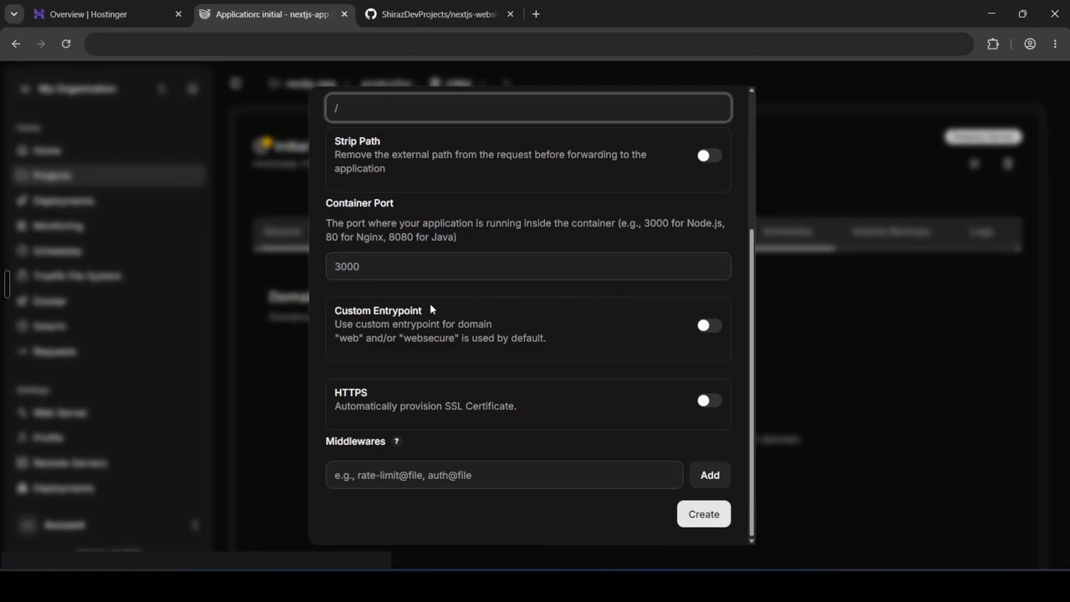
pyautogui.click(373, 264)
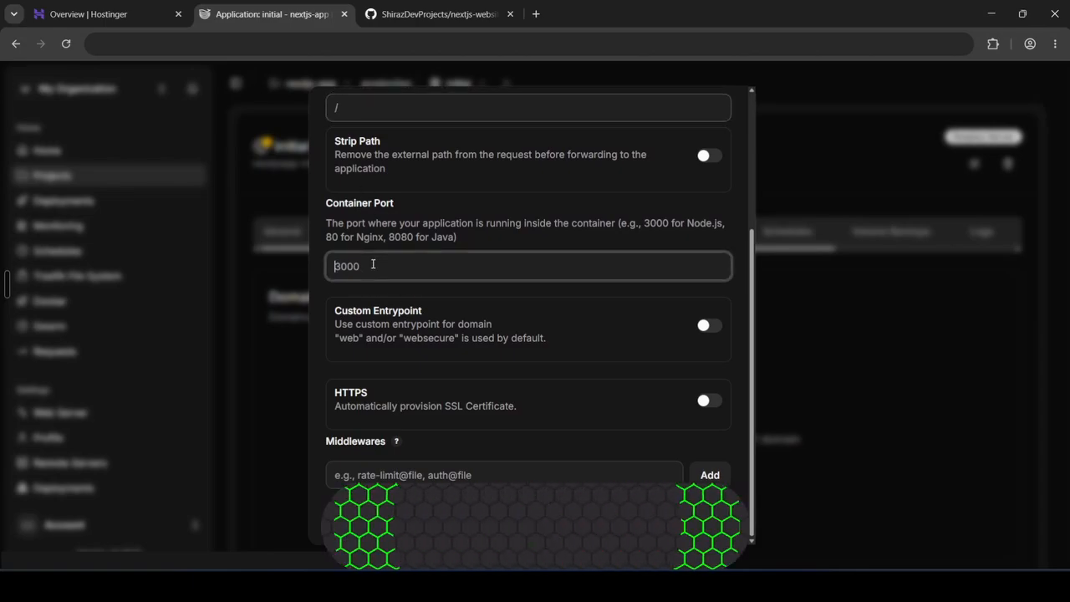
pyautogui.hotkey('ctrl', 'a')
pyautogui.write('4000')
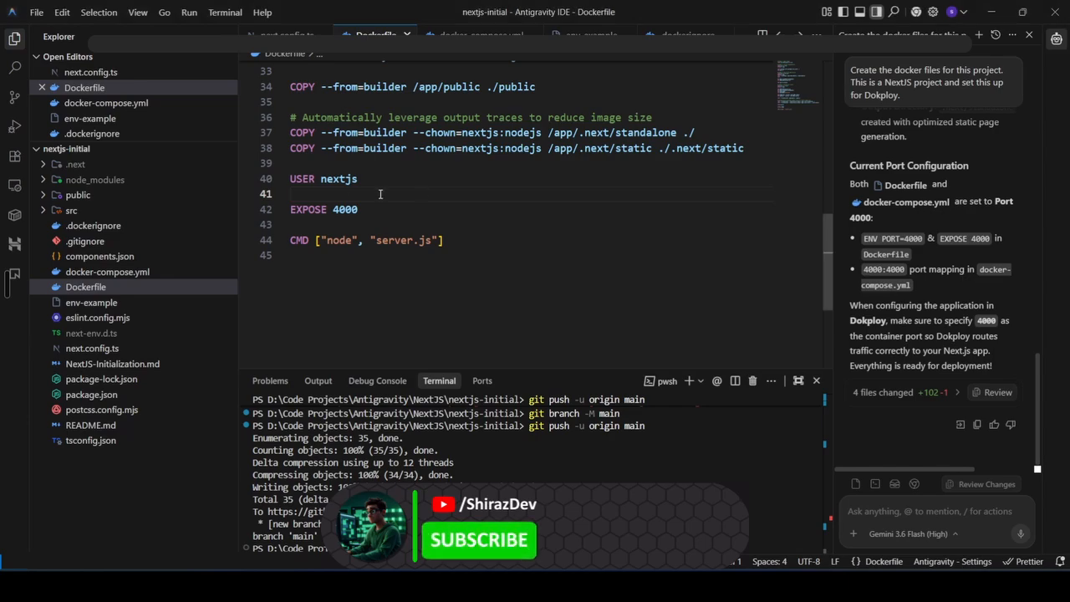
# In Antigravity IDE, check the exposed port in the Dockerfile and the port mapping in docker-compose.yml
pyautogui.moveTo(334, 211); pyautogui.dragTo(359, 211)
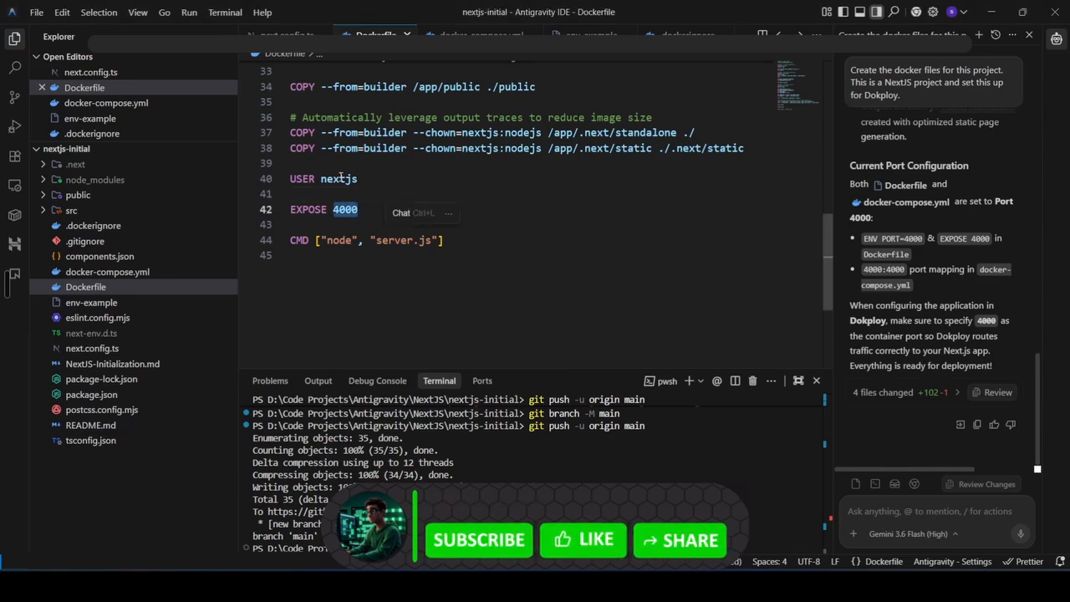
pyautogui.click(502, 213)
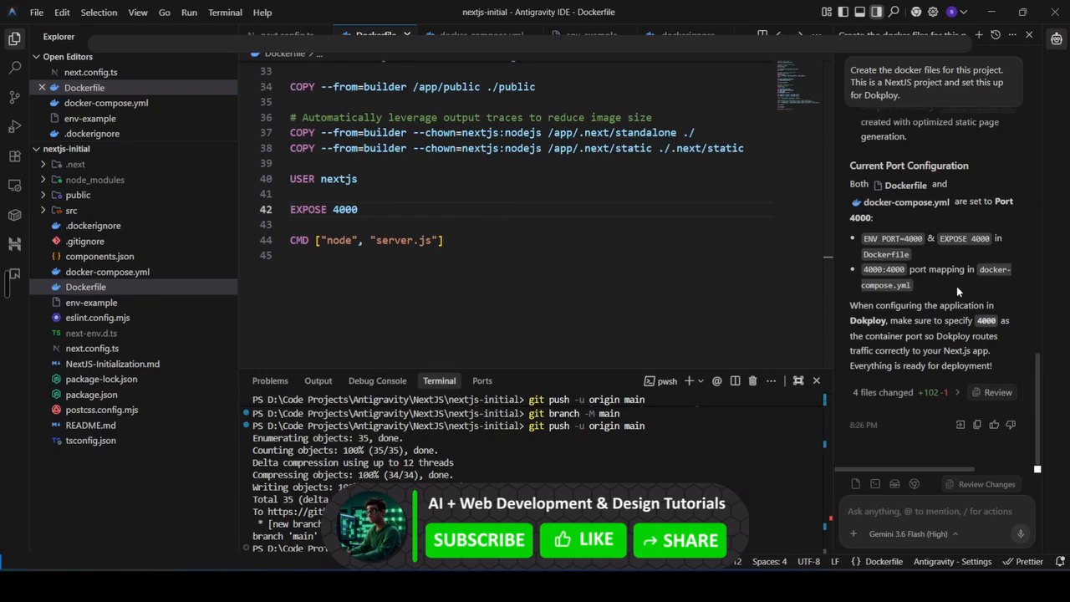
pyautogui.click(474, 35)
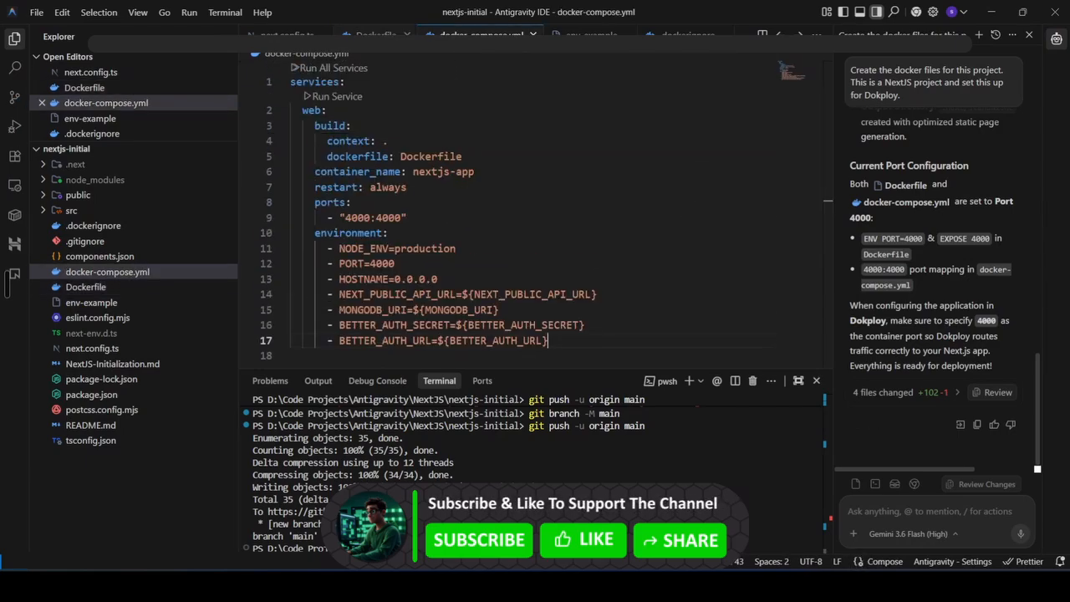
pyautogui.hotkey('ctrl', 'Tab')
pyautogui.scroll(6, 442, 224)
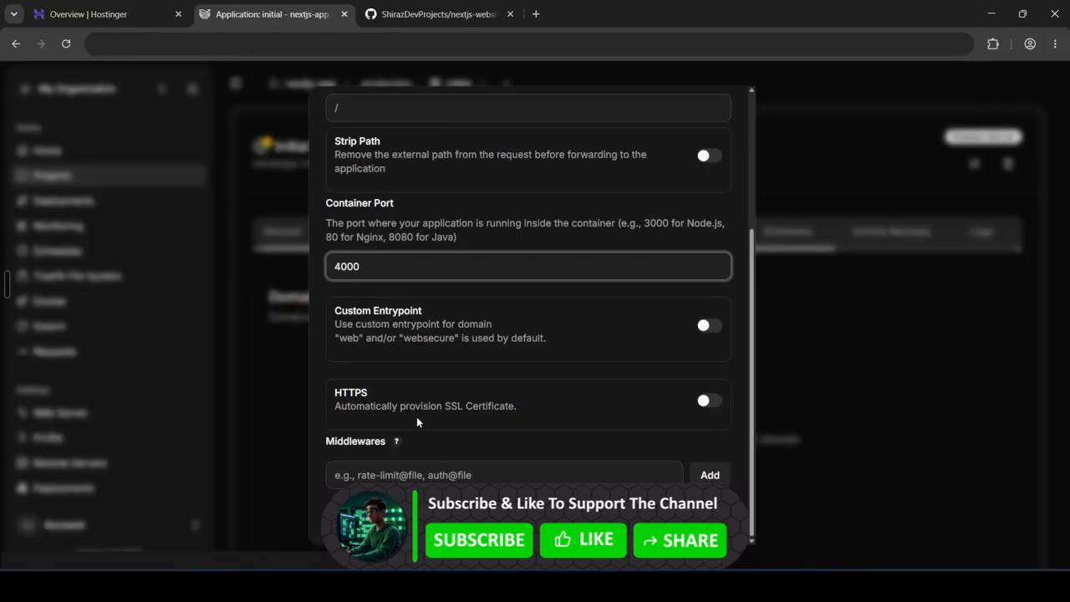
# Enable HTTPS with Let's Encrypt as the certificate provider and create the domain
pyautogui.click(707, 400)
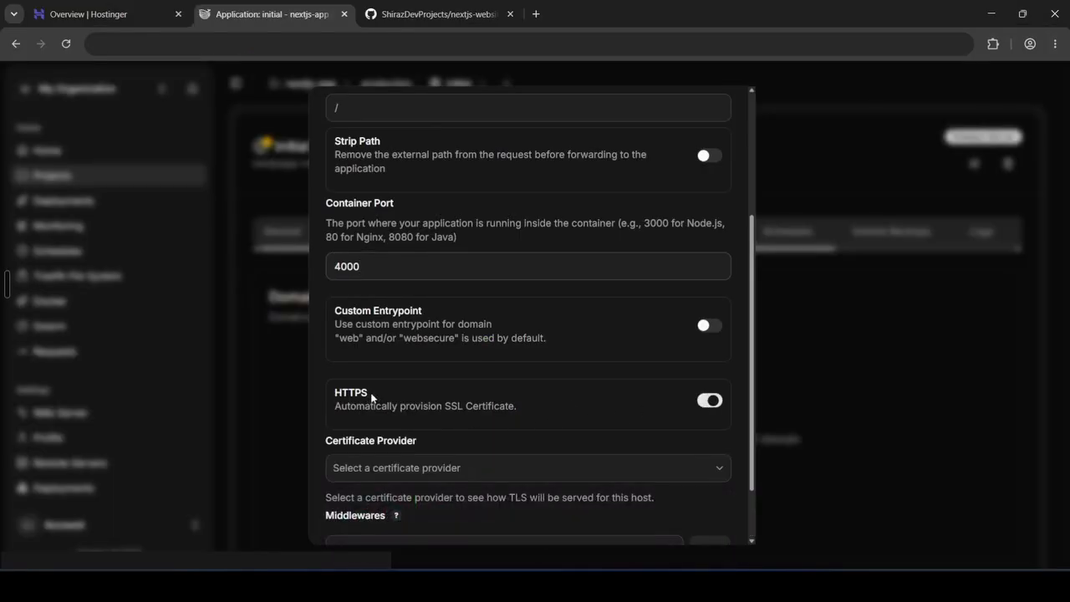
pyautogui.scroll(-2, 372, 399)
pyautogui.click(506, 391)
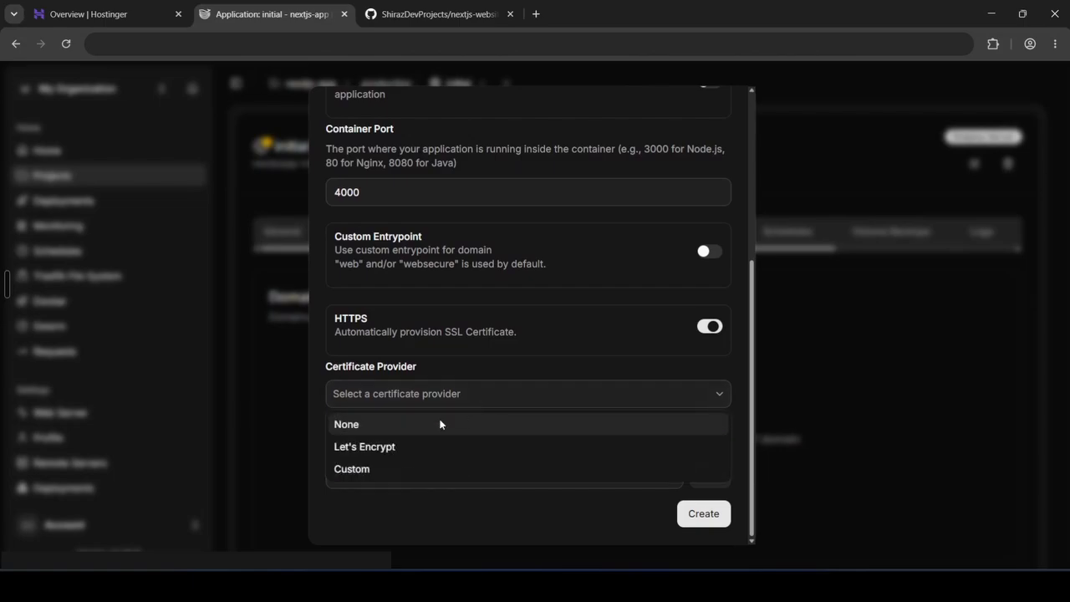
pyautogui.click(388, 446)
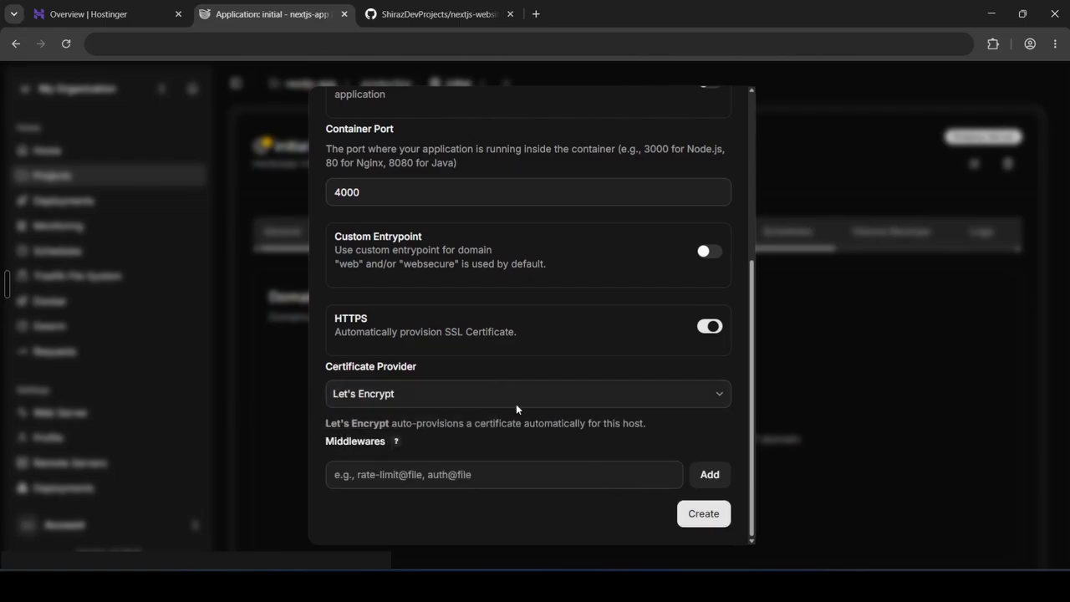
pyautogui.click(700, 513)
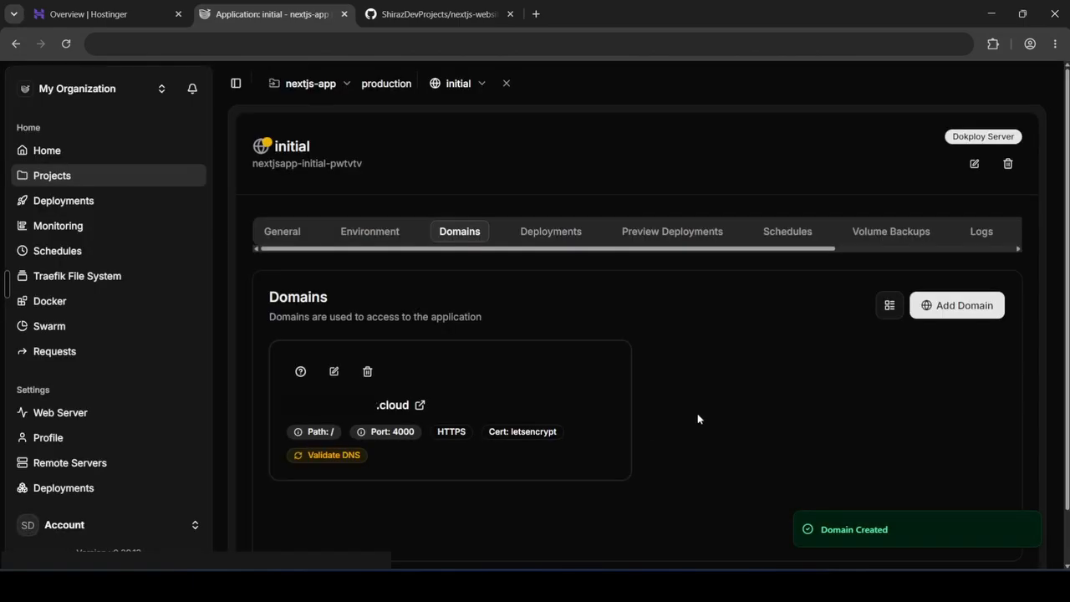
# Check the finished deployment and open the application's domain to view the live site and its connection security
pyautogui.click(543, 233)
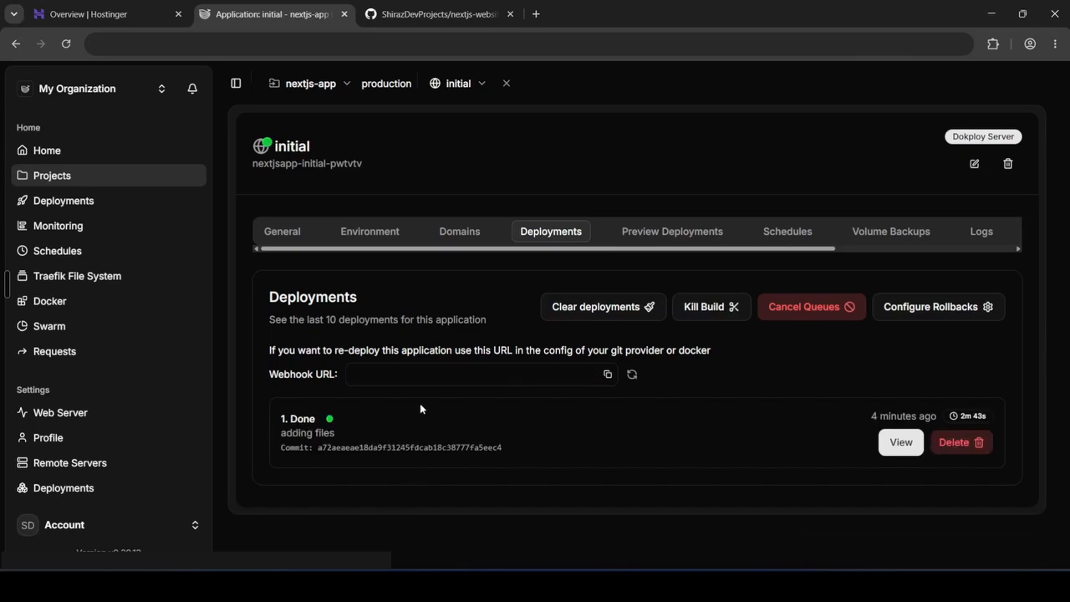
pyautogui.click(458, 239)
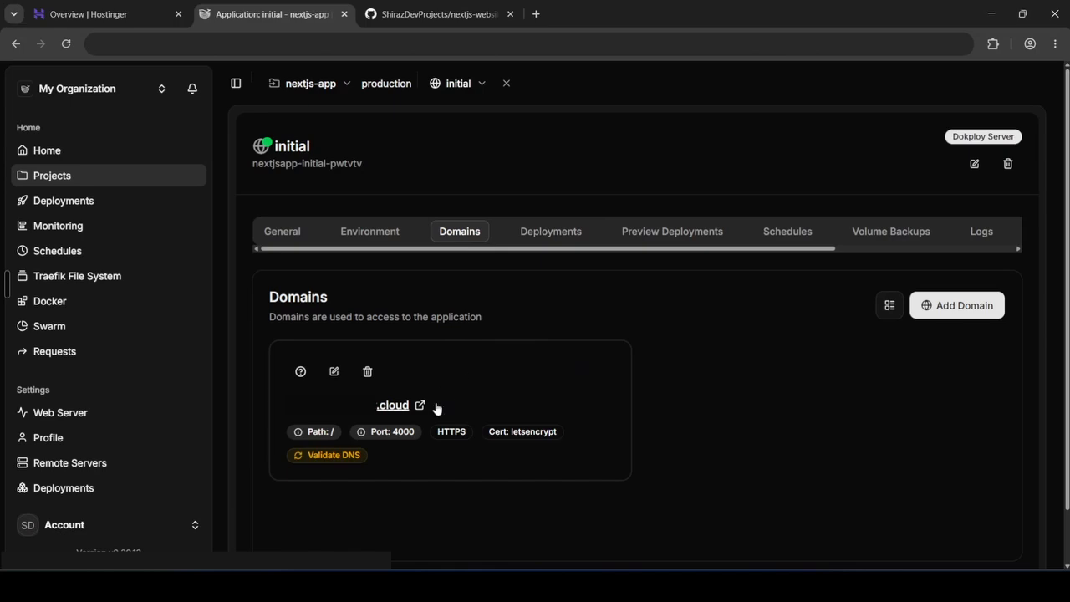
pyautogui.click(363, 411)
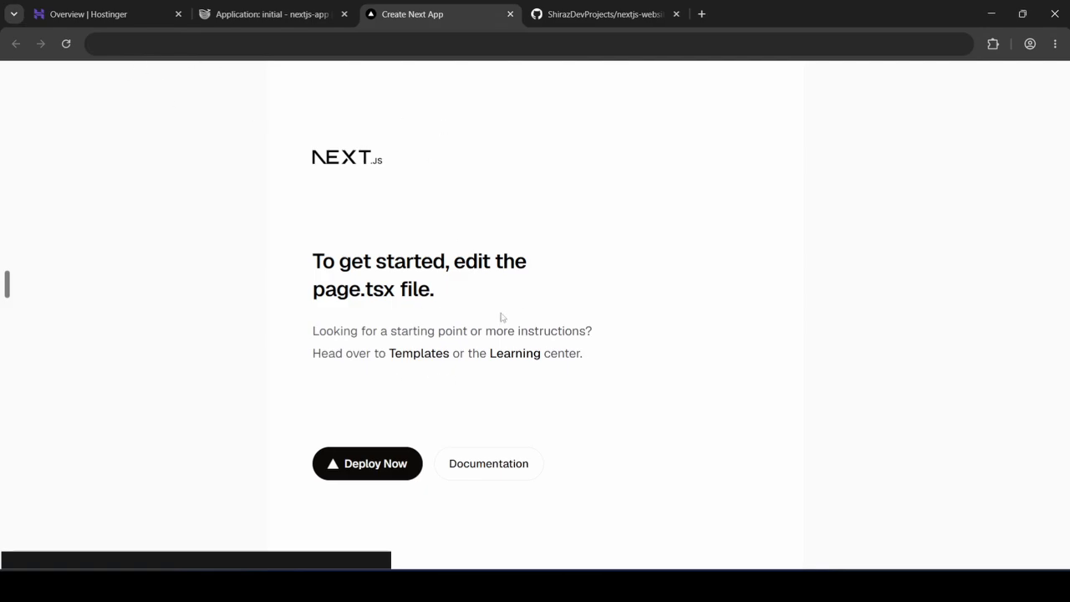
pyautogui.click(97, 50)
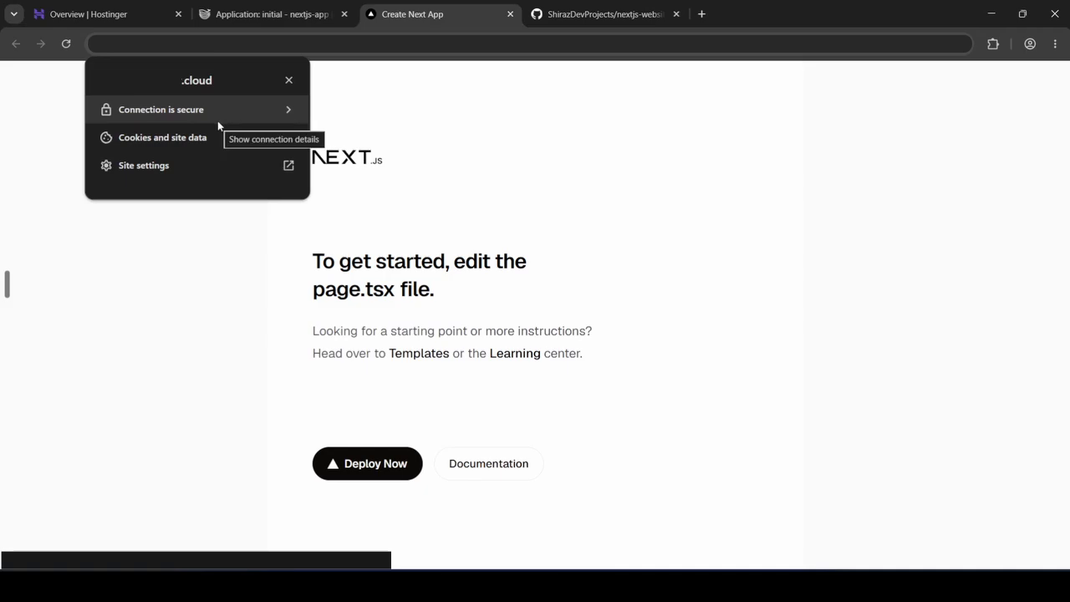
pyautogui.click(363, 122)
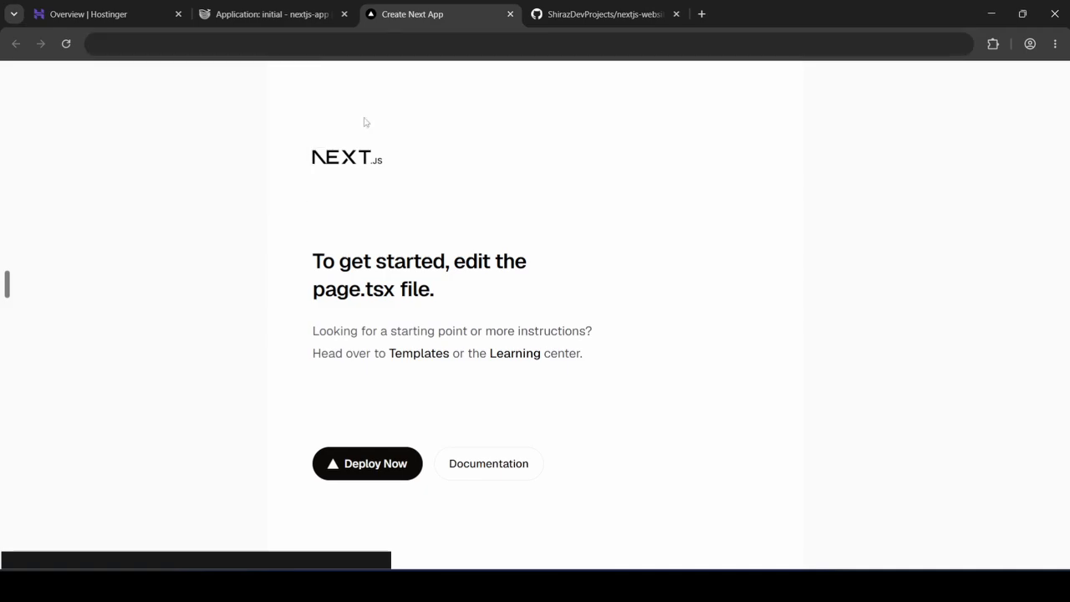